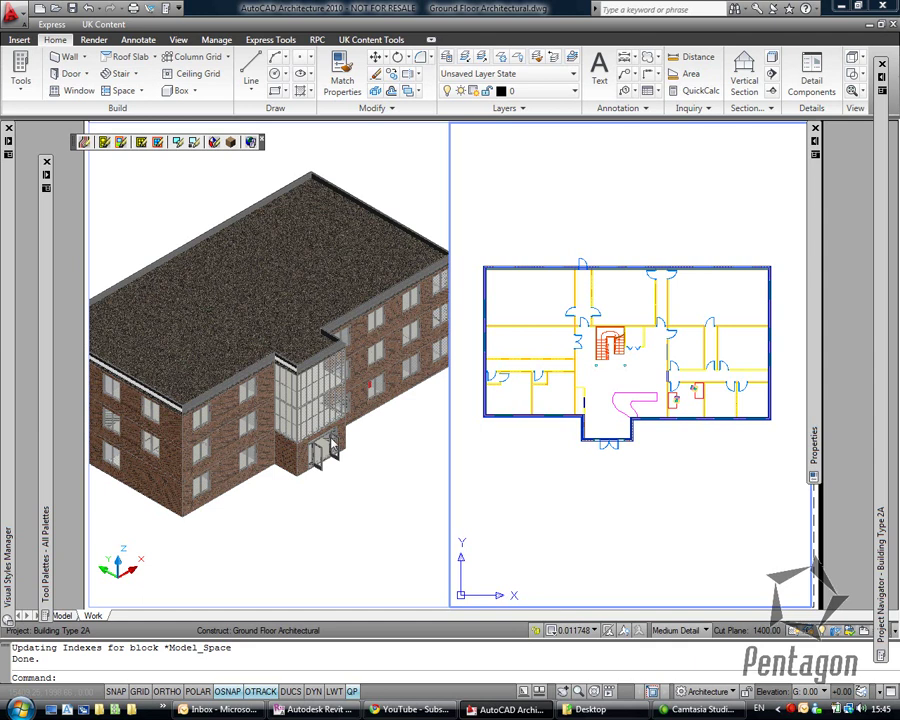
# Make the ground-floor plan view the active drawing view.
pyautogui.scroll(10, 522, 454)
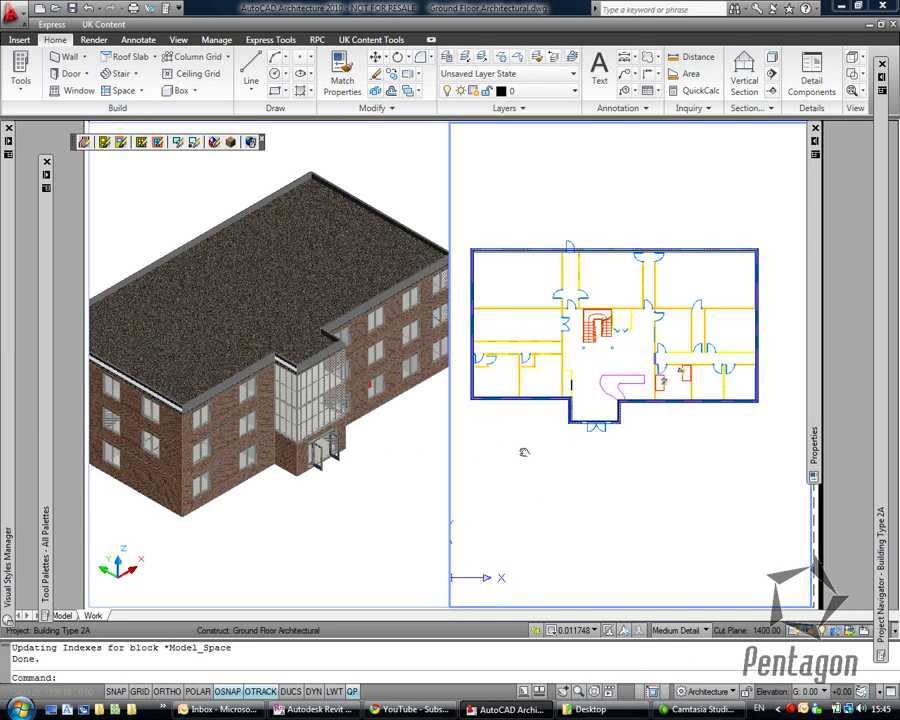
pyautogui.scroll(-8, 522, 388)
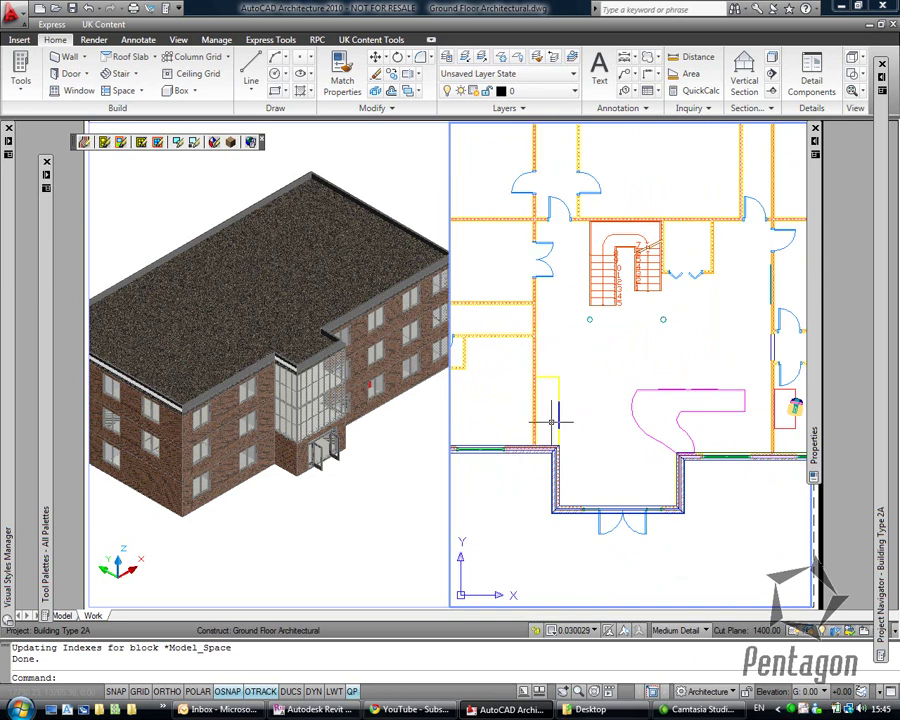
pyautogui.scroll(-6, 553, 420)
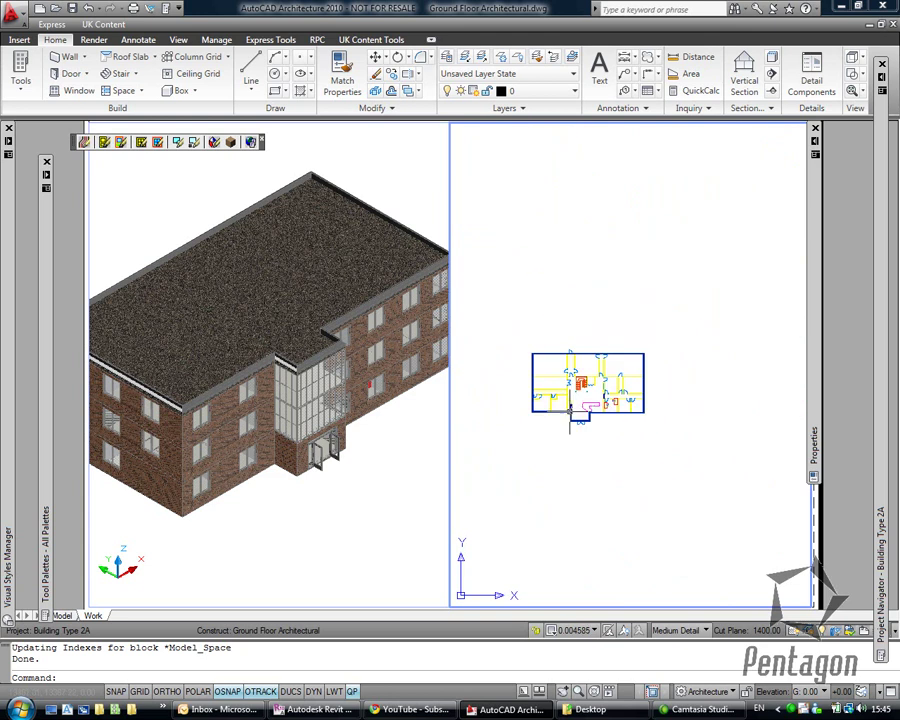
pyautogui.scroll(6, 593, 440)
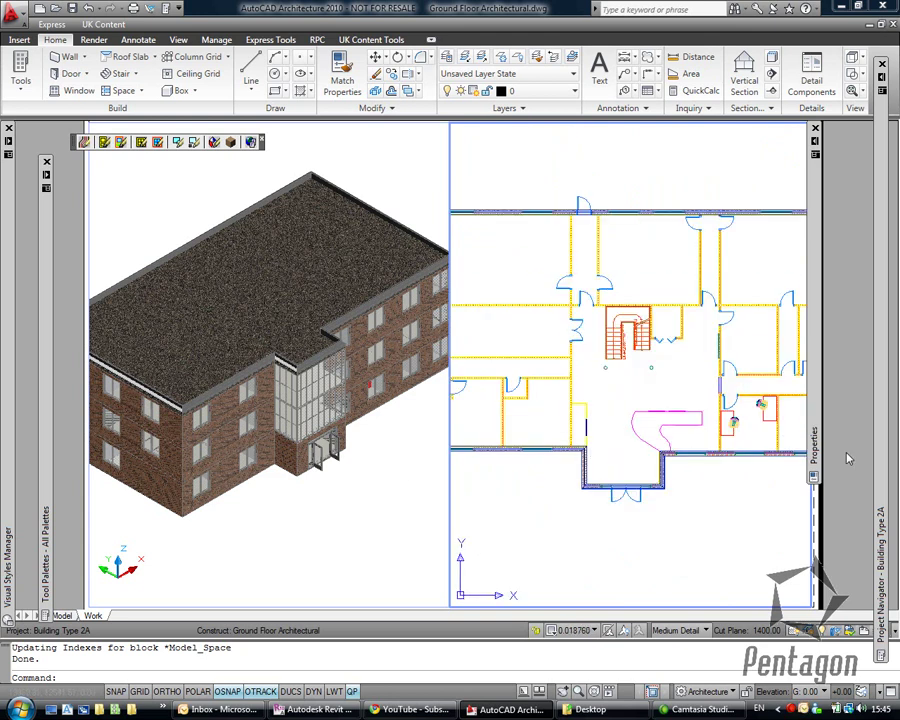
pyautogui.moveTo(883, 475)
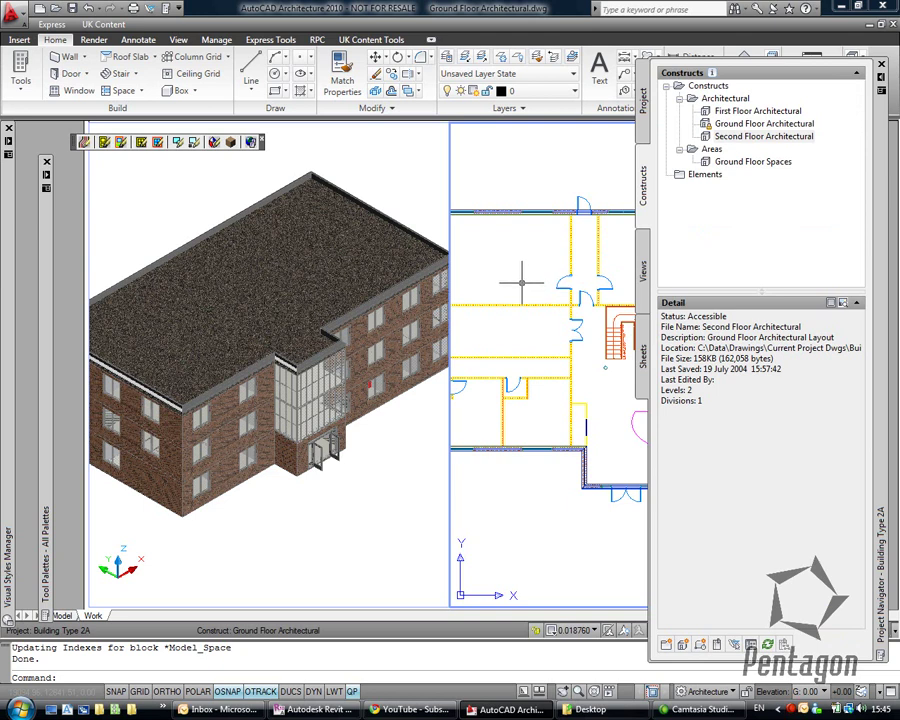
pyautogui.click(368, 538)
pyautogui.click(545, 427)
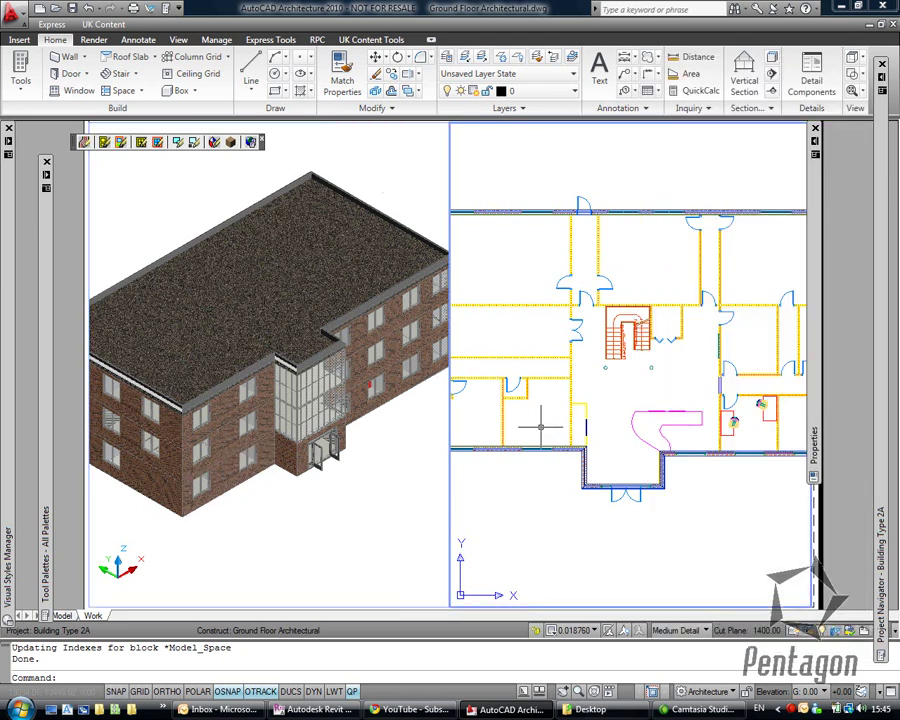
pyautogui.scroll(-2, 545, 427)
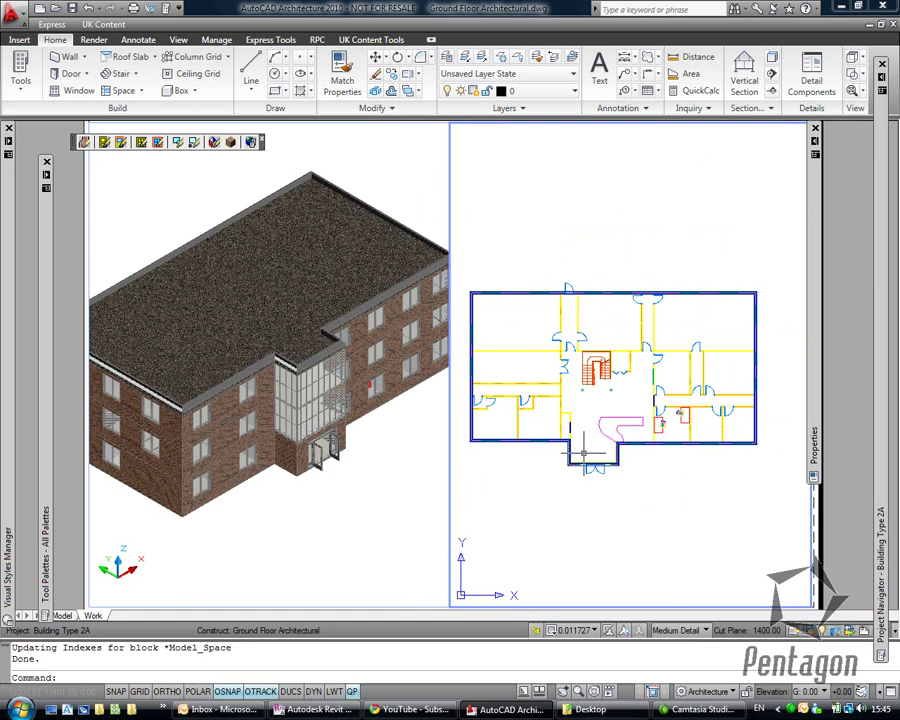
pyautogui.scroll(5, 619, 428)
pyautogui.scroll(-3, 632, 374)
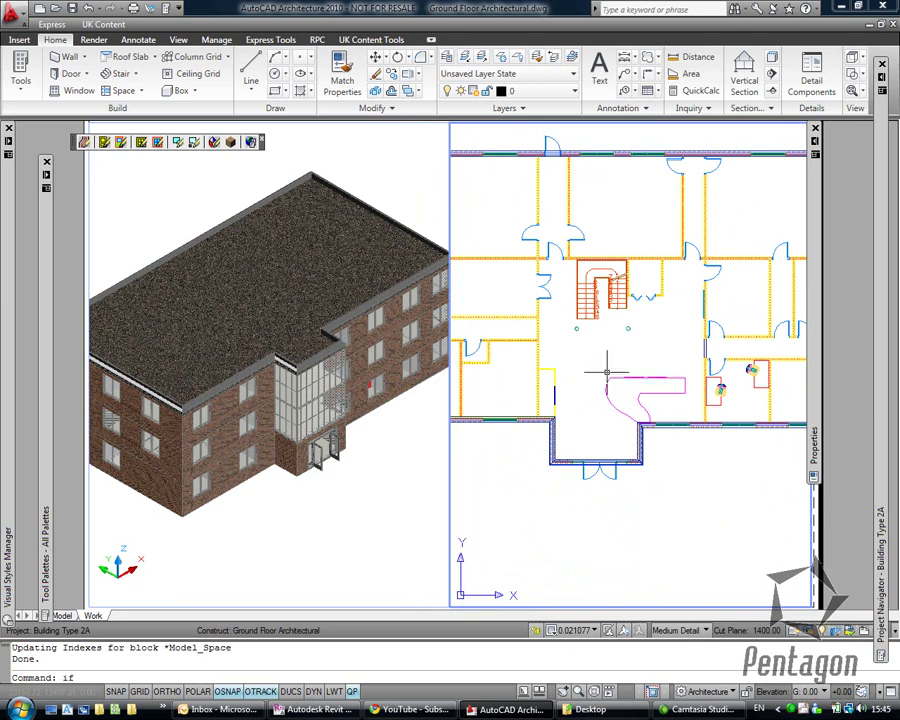
# Start IFCEXPORT with First and Second Floor Architectural unchecked, keeping only Ground Floor.
pyautogui.press('Tab')
pyautogui.press('Return')
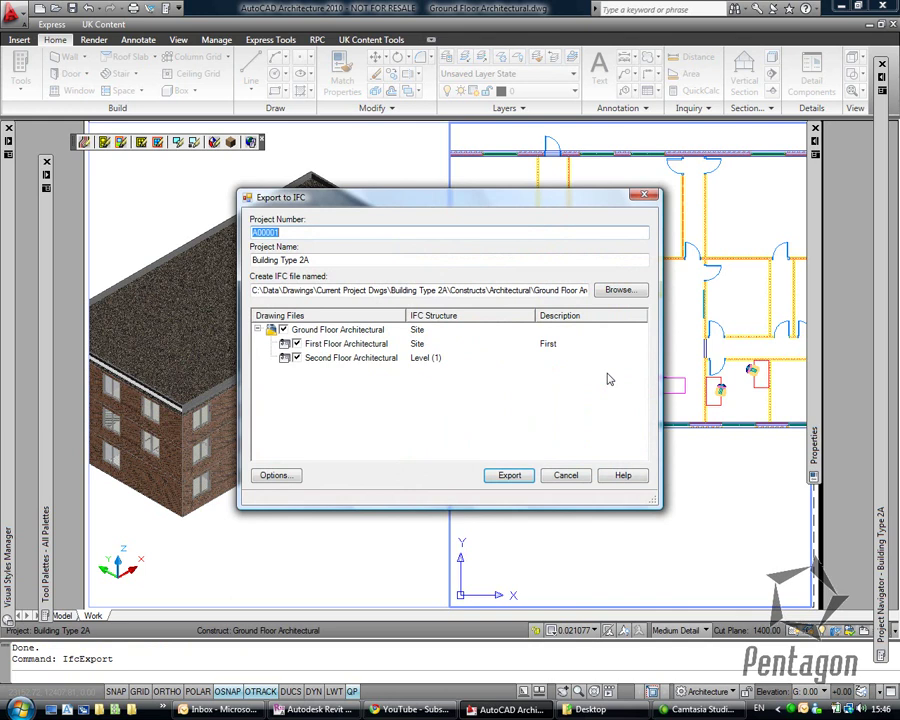
pyautogui.click(296, 343)
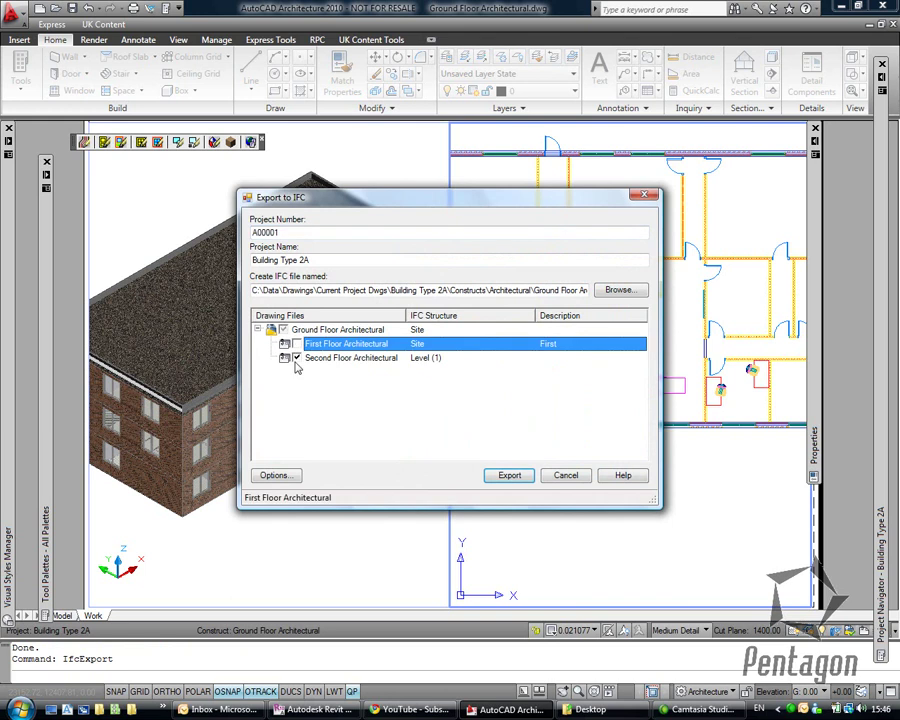
pyautogui.click(296, 358)
# Set the IFC output file to 'IFC Export From ACA' in the Desktop folder.
pyautogui.click(619, 290)
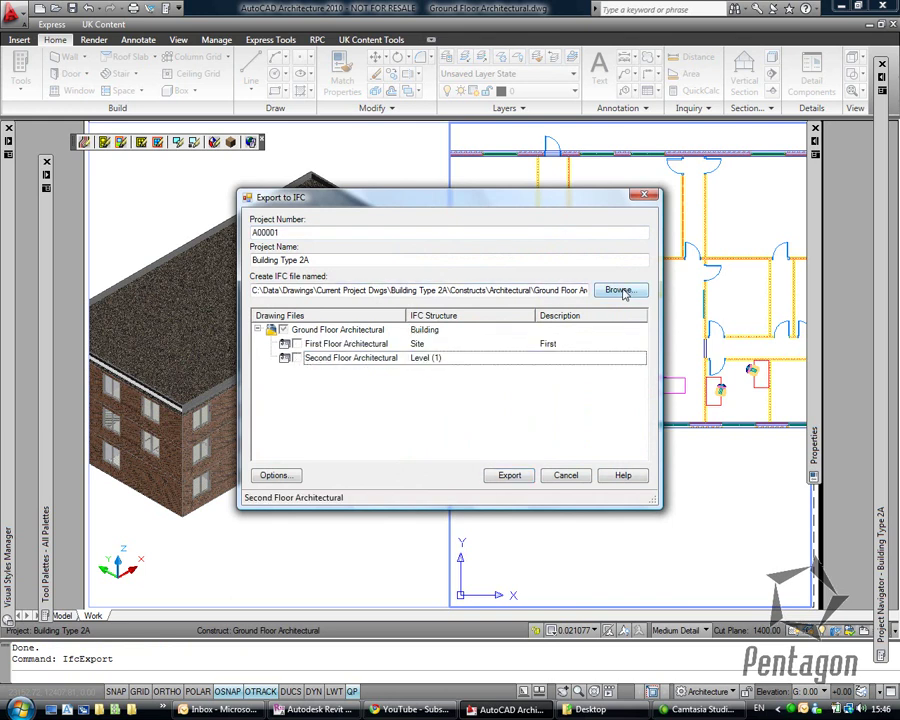
pyautogui.click(443, 225)
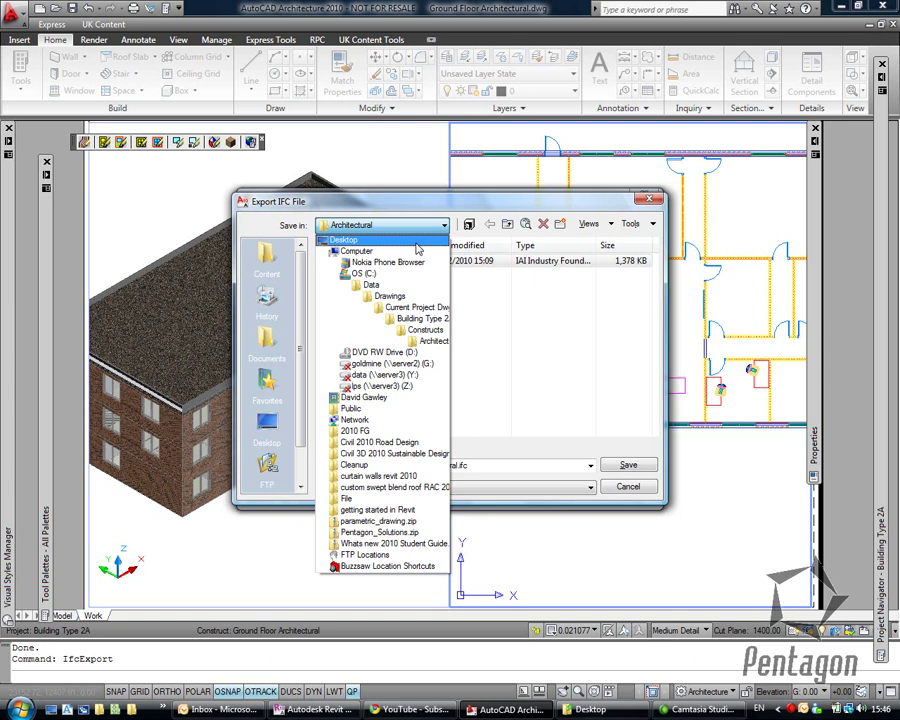
pyautogui.click(350, 241)
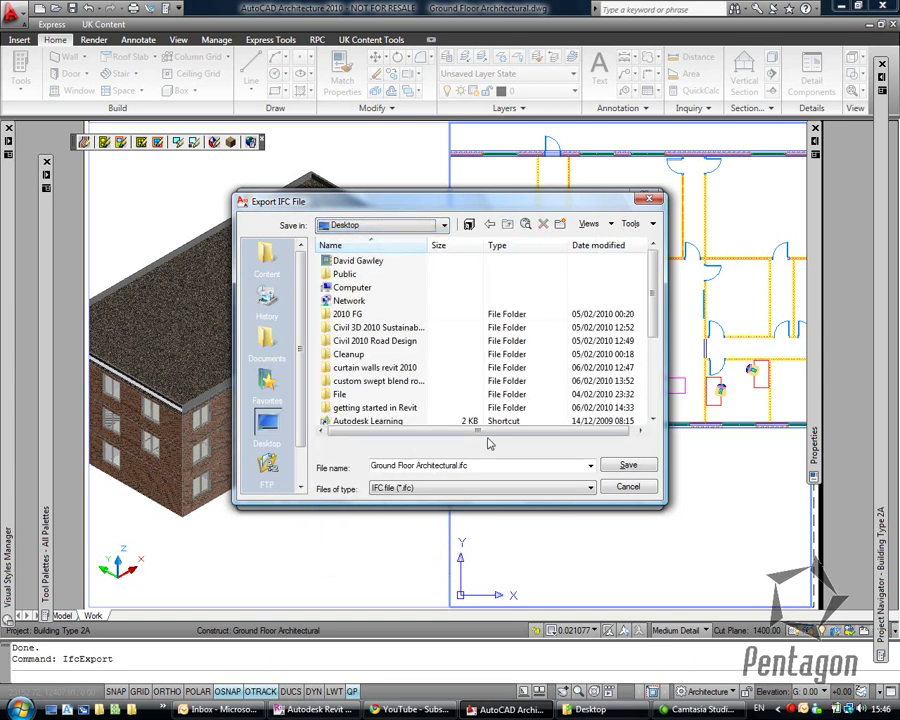
pyautogui.click(466, 465)
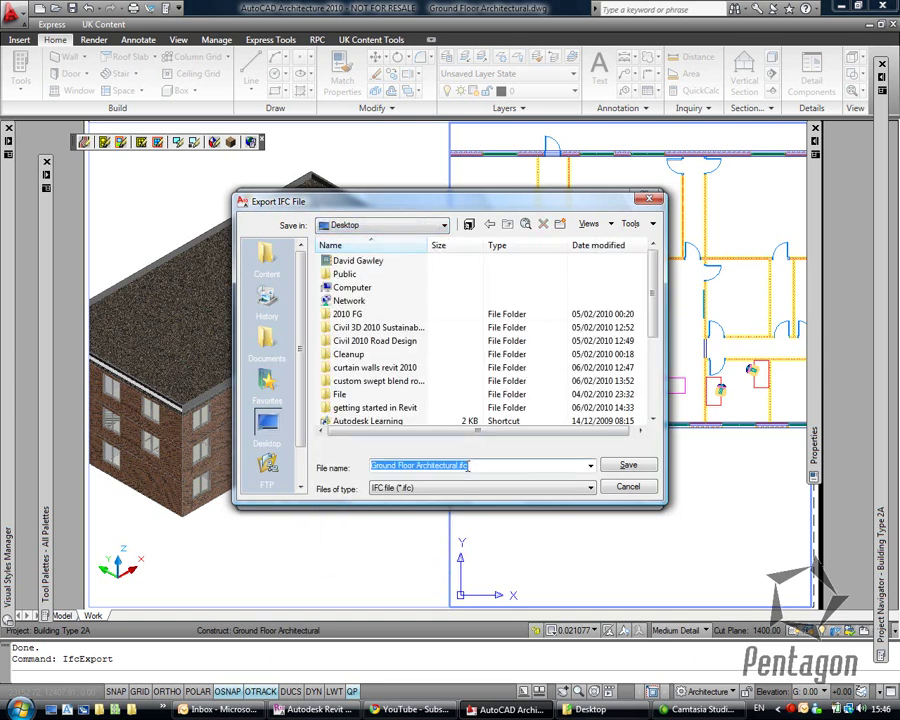
pyautogui.write('IFC Expo')
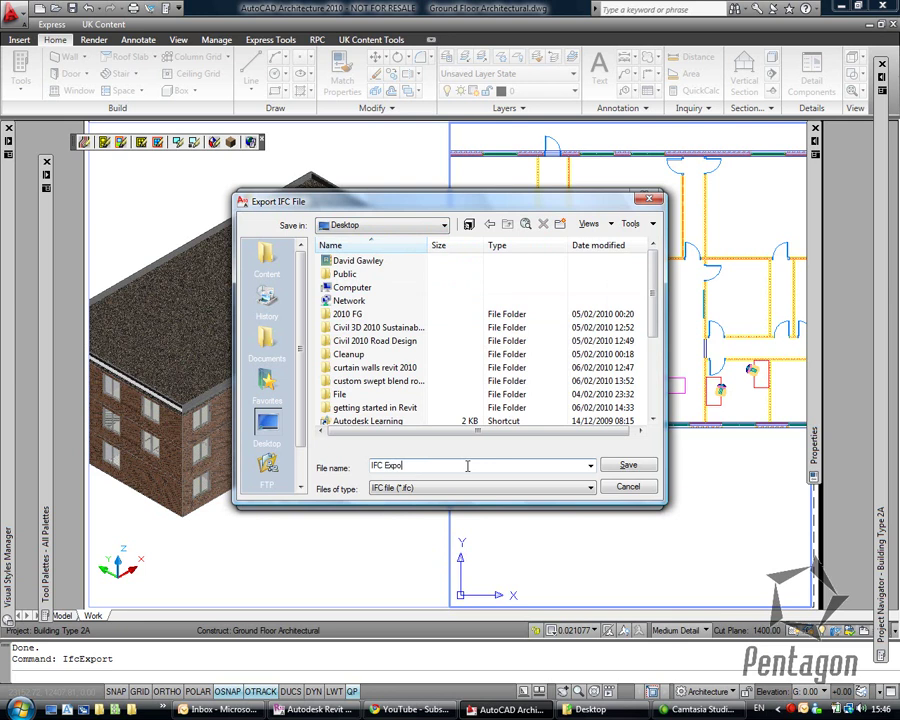
pyautogui.write('rt From ACA')
pyautogui.click(627, 465)
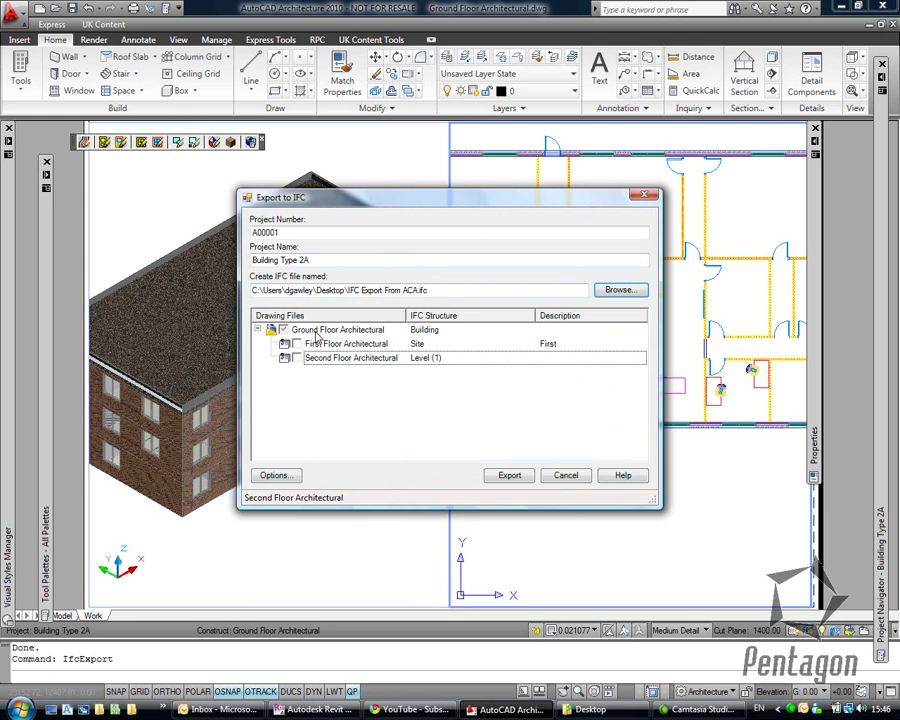
# Review the Header and Objects export options, keep the defaults, and export the ground floor to IFC.
pyautogui.click(275, 475)
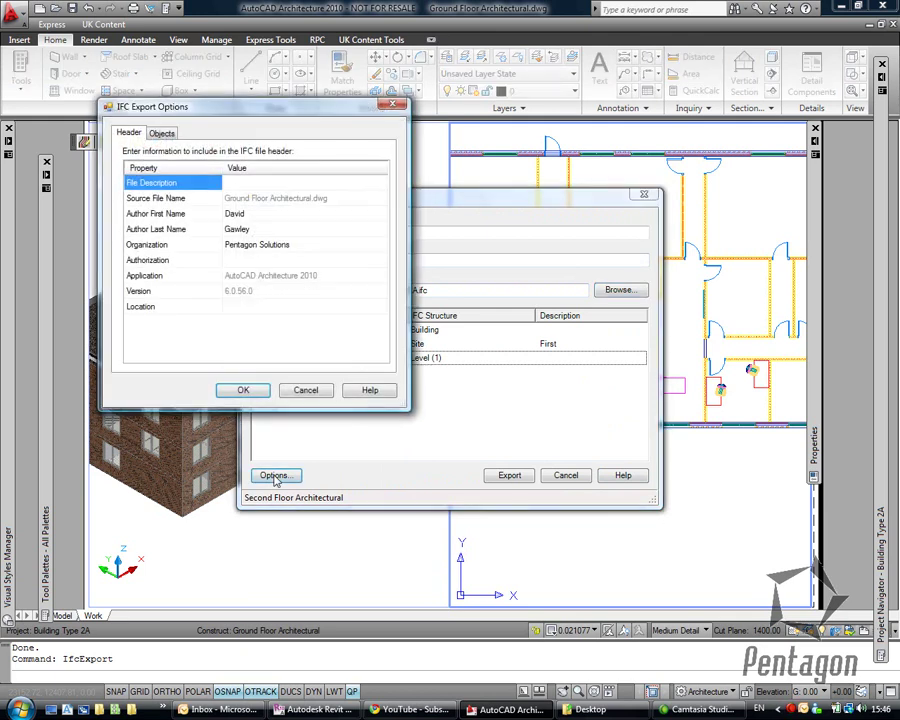
pyautogui.click(160, 133)
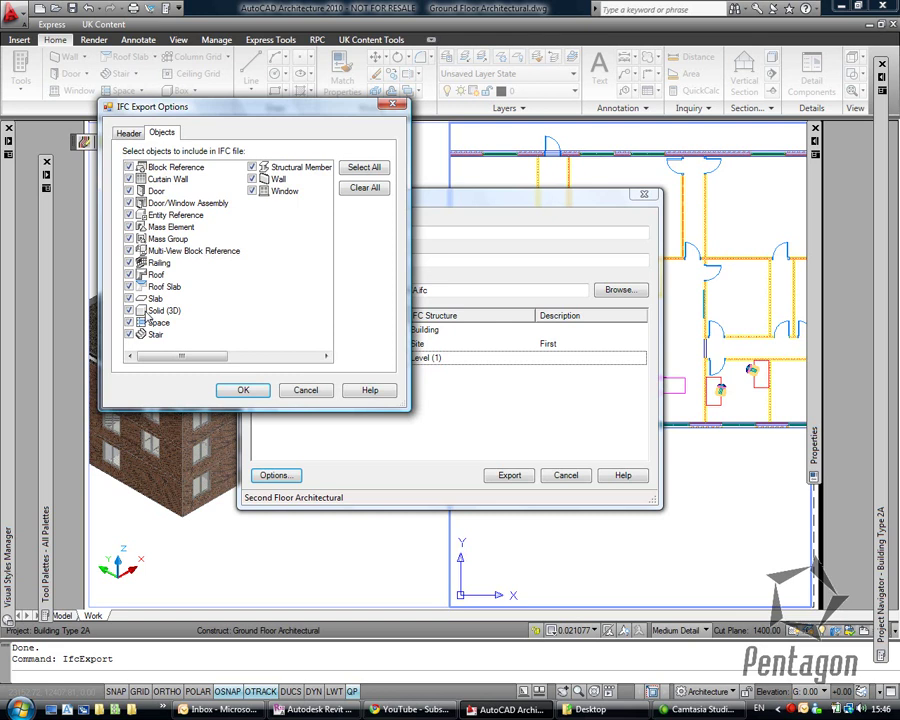
pyautogui.click(128, 133)
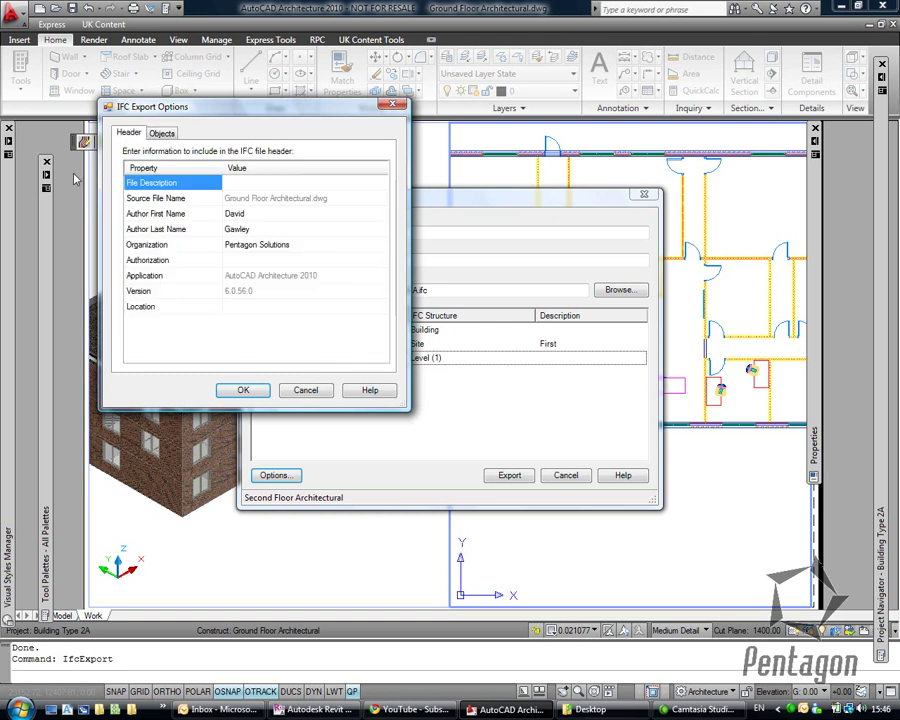
pyautogui.click(247, 392)
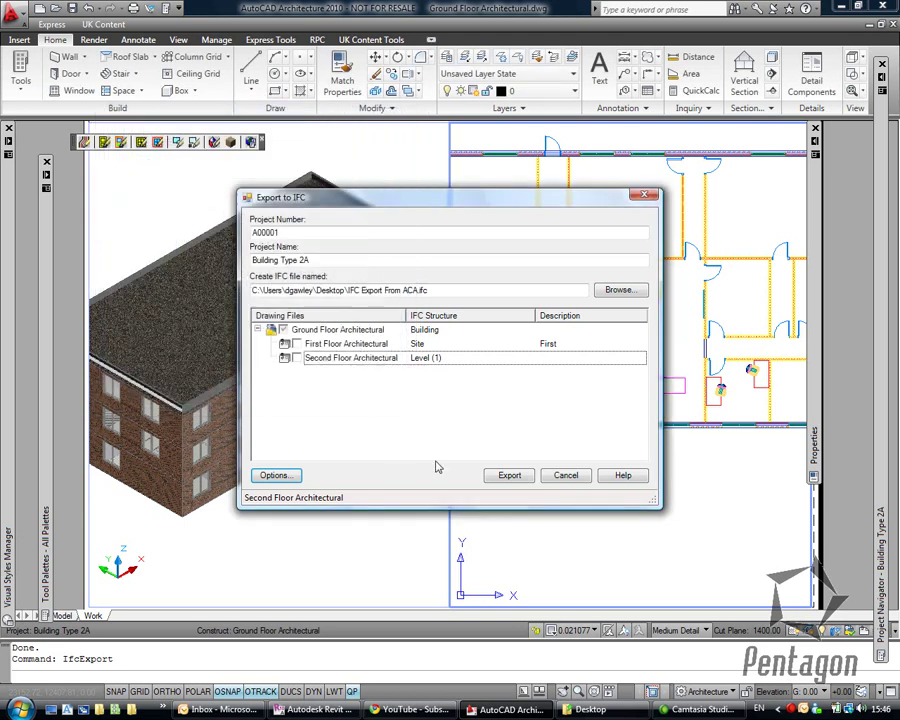
pyautogui.click(511, 476)
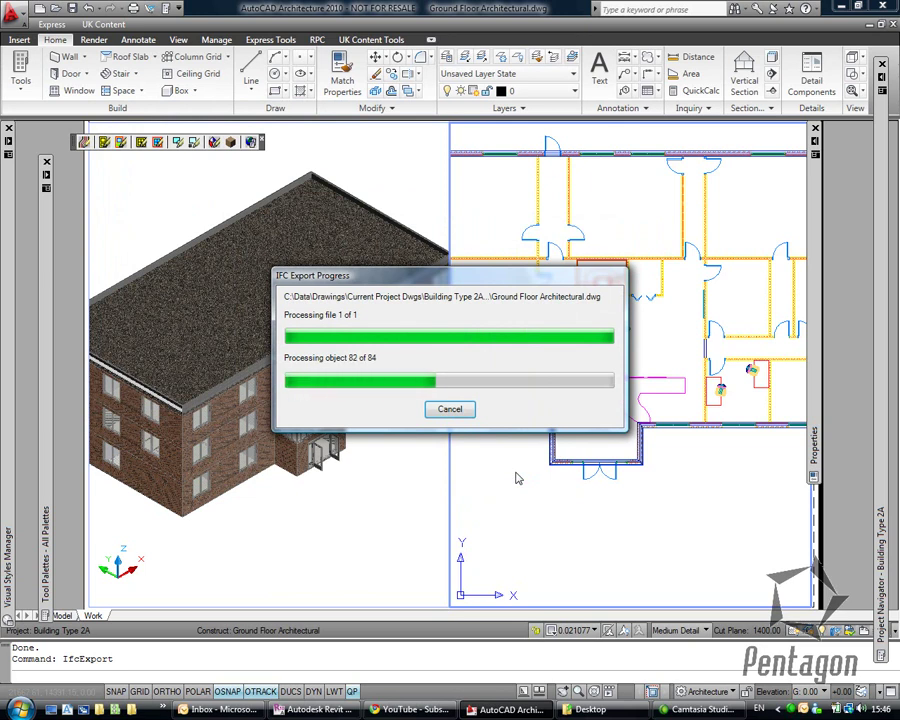
# In Revit, open the Desktop file IFC Export From ACA.ifc through Open > IFC.
pyautogui.click(343, 712)
pyautogui.click(20, 16)
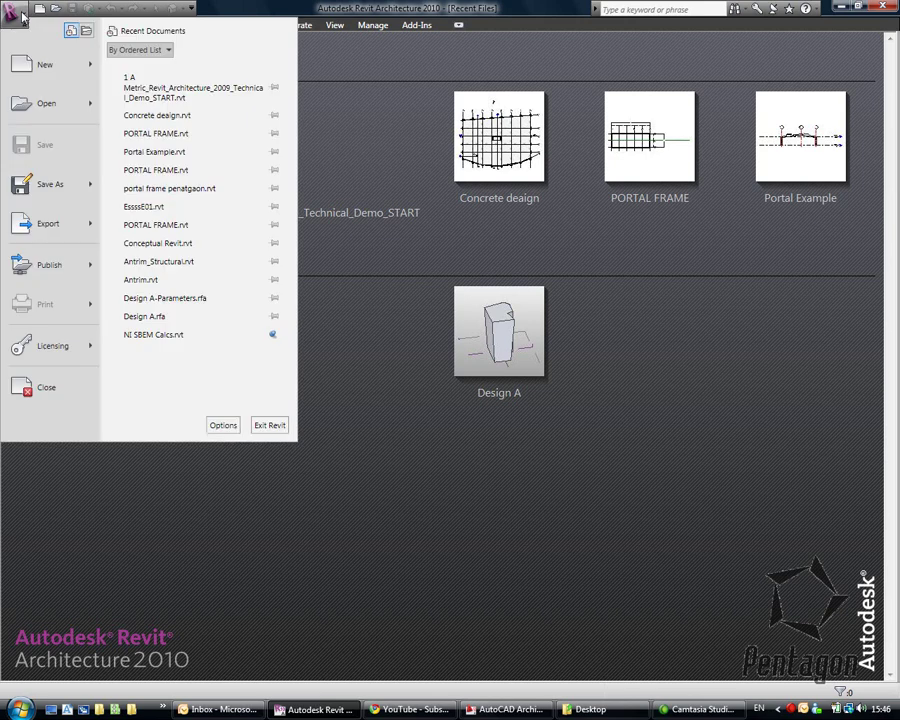
pyautogui.moveTo(45, 103)
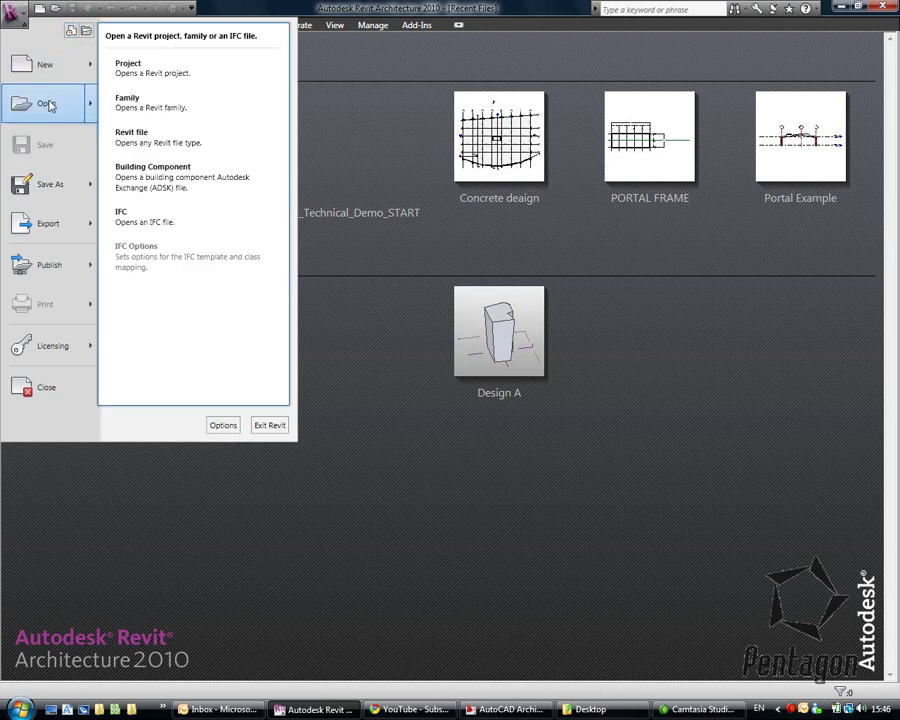
pyautogui.click(132, 221)
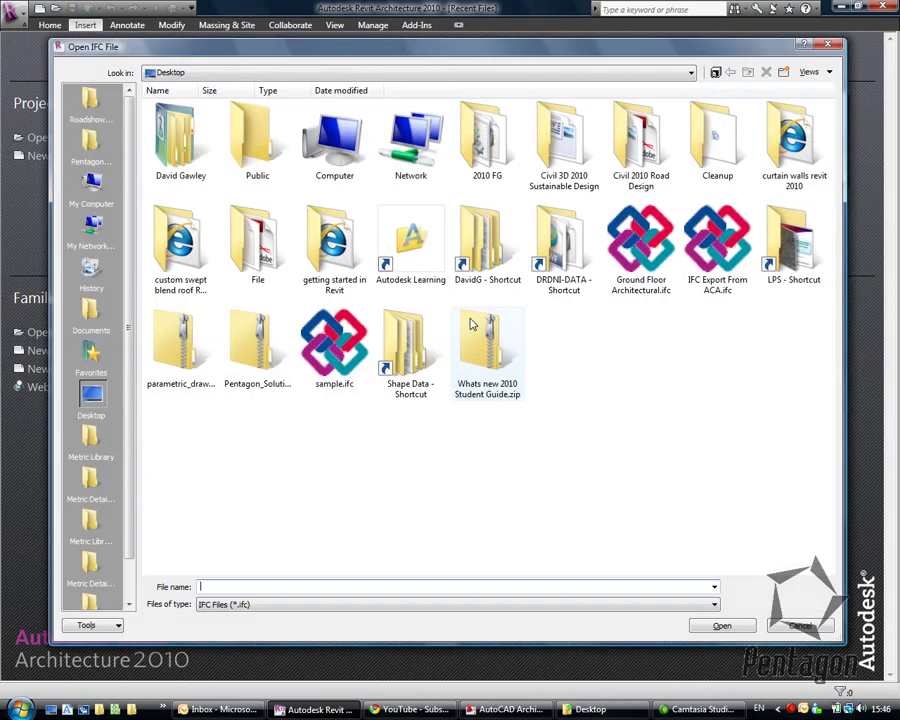
pyautogui.click(714, 240)
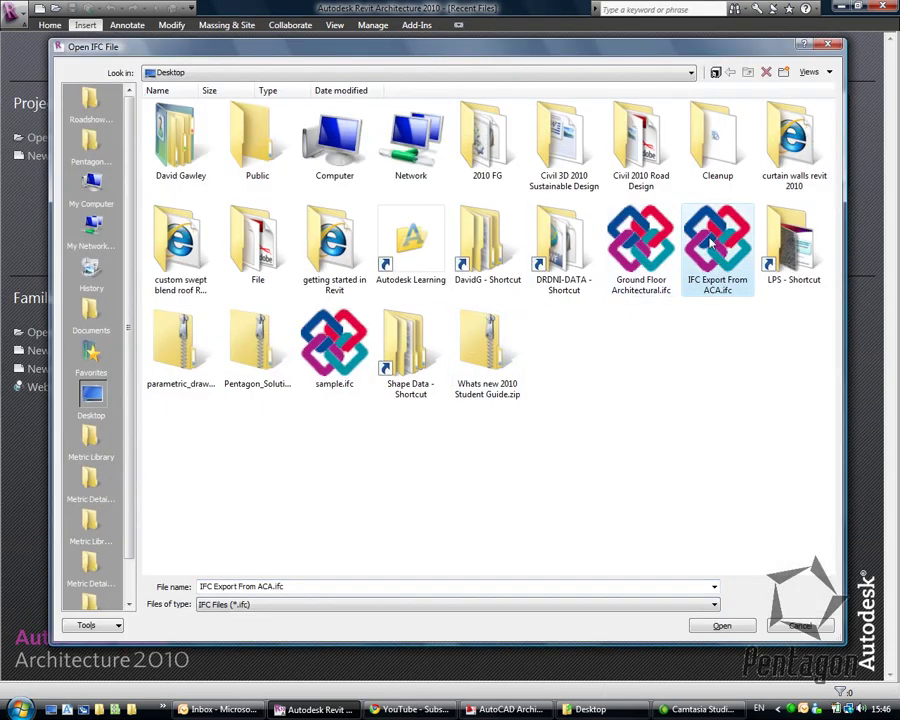
pyautogui.doubleClick(714, 240)
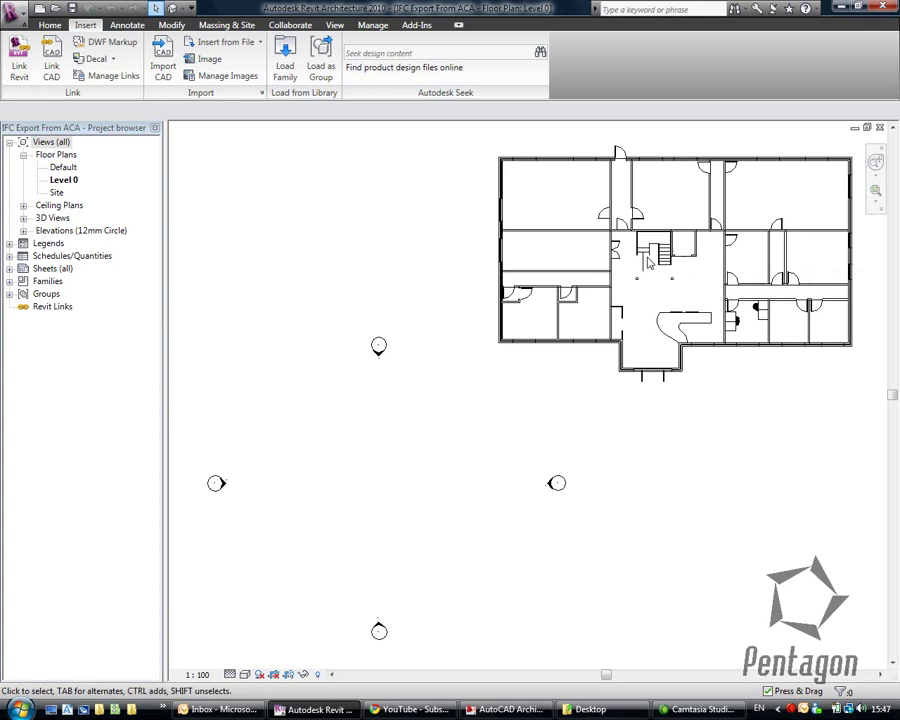
# Move the four elevation markers close around the ground-floor plan.
pyautogui.scroll(-2, 665, 255)
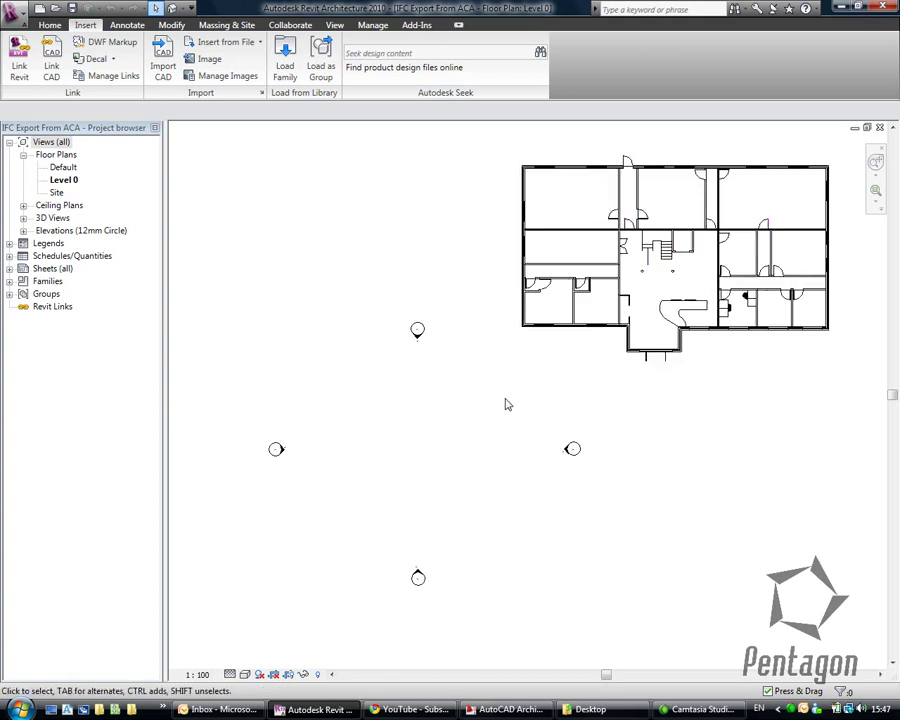
pyautogui.scroll(-1, 484, 416)
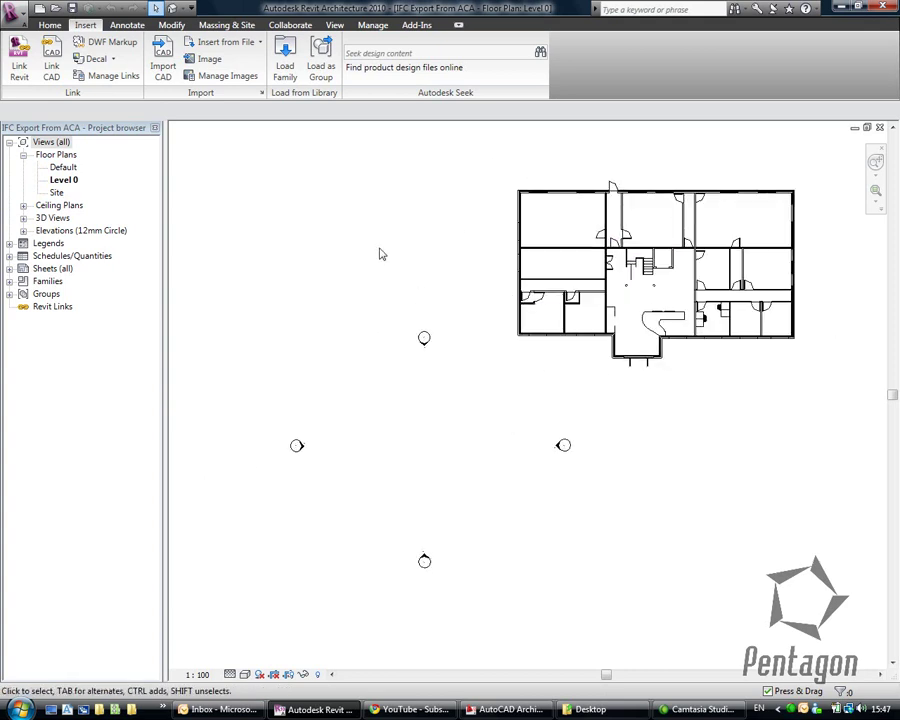
pyautogui.scroll(2, 663, 201)
pyautogui.scroll(-4, 362, 528)
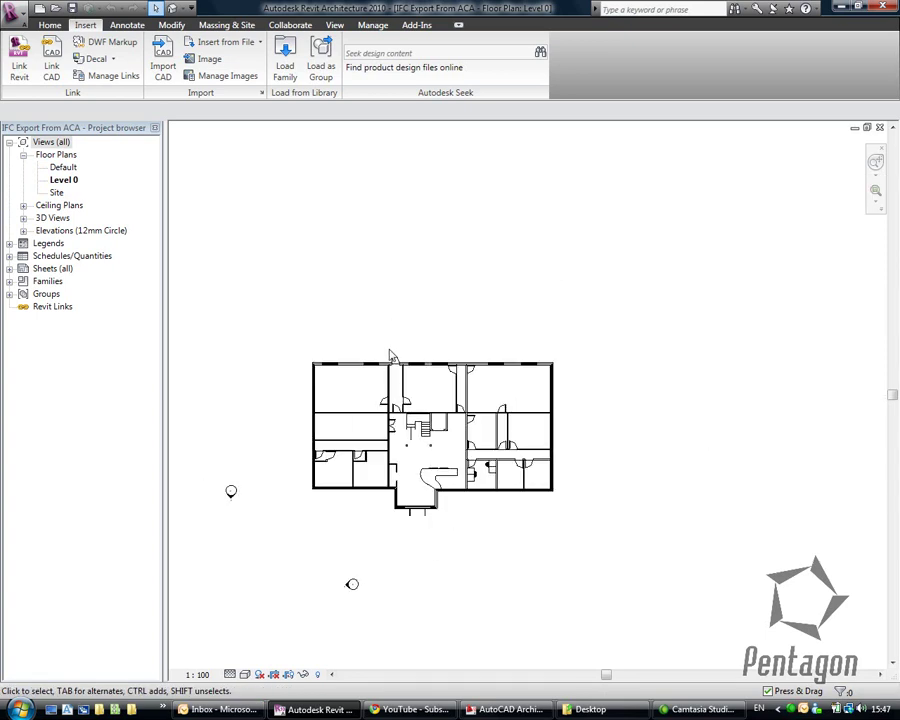
pyautogui.scroll(-2, 390, 358)
pyautogui.moveTo(295, 437); pyautogui.dragTo(410, 341)
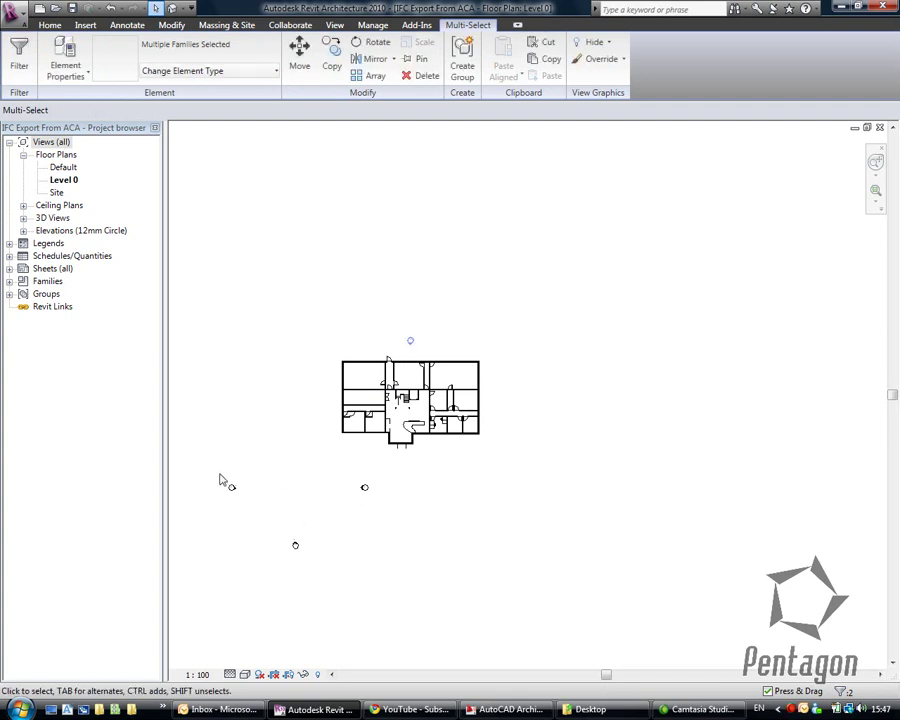
pyautogui.moveTo(232, 487)
pyautogui.mouseDown()
pyautogui.moveTo(283, 450)
pyautogui.moveTo(322, 399)
pyautogui.mouseUp()
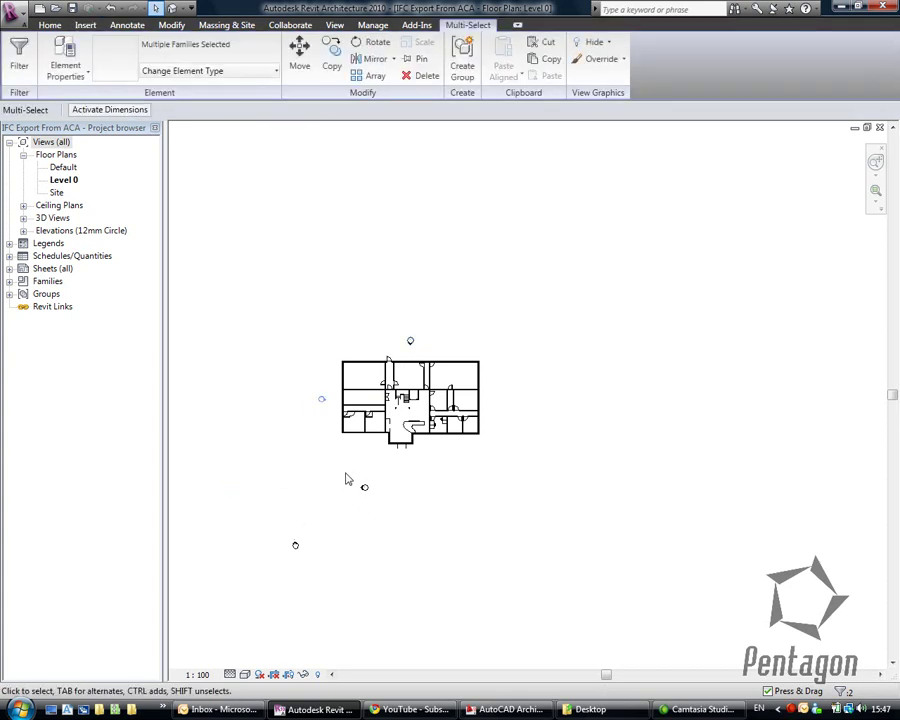
pyautogui.moveTo(364, 487); pyautogui.dragTo(493, 399)
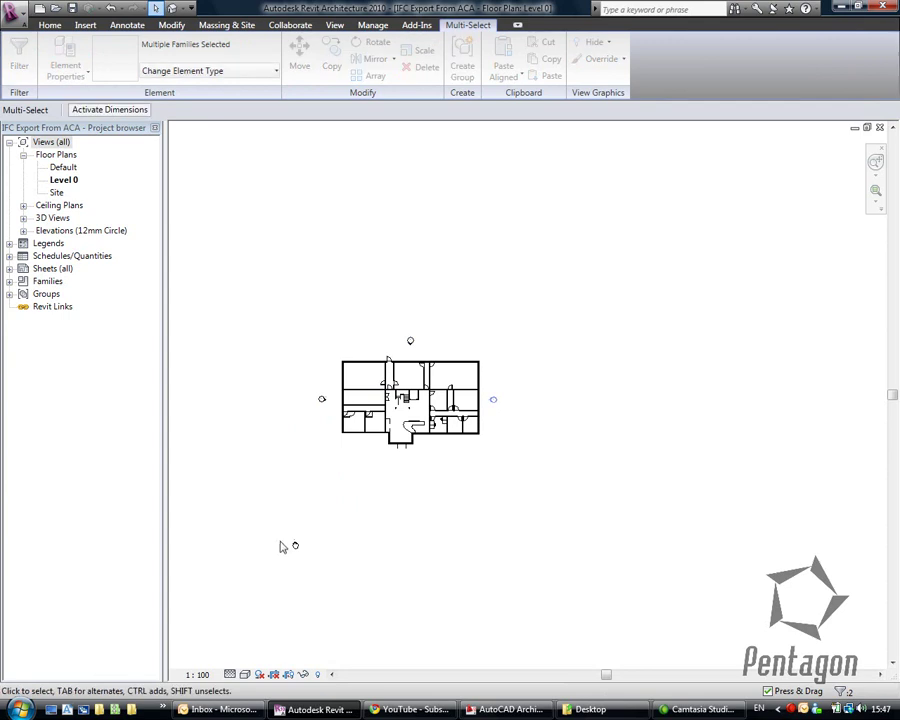
pyautogui.moveTo(317, 571)
pyautogui.mouseDown()
pyautogui.moveTo(257, 518)
pyautogui.moveTo(412, 468)
pyautogui.mouseUp()
pyautogui.press('Escape')
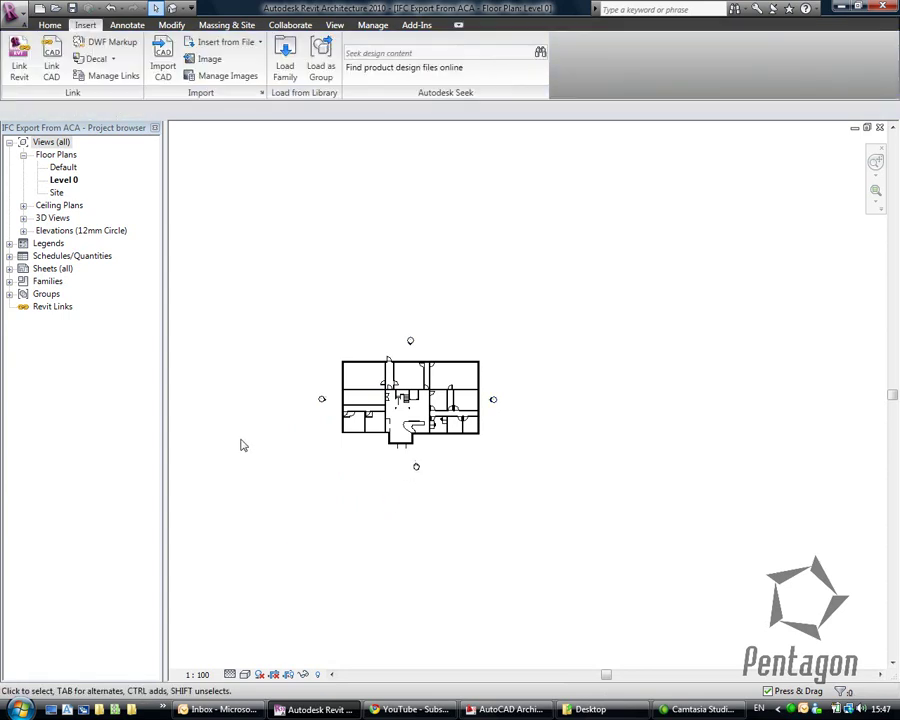
# Open the North elevation from the Project Browser and zoom in on the facade.
pyautogui.click(23, 230)
pyautogui.click(56, 243)
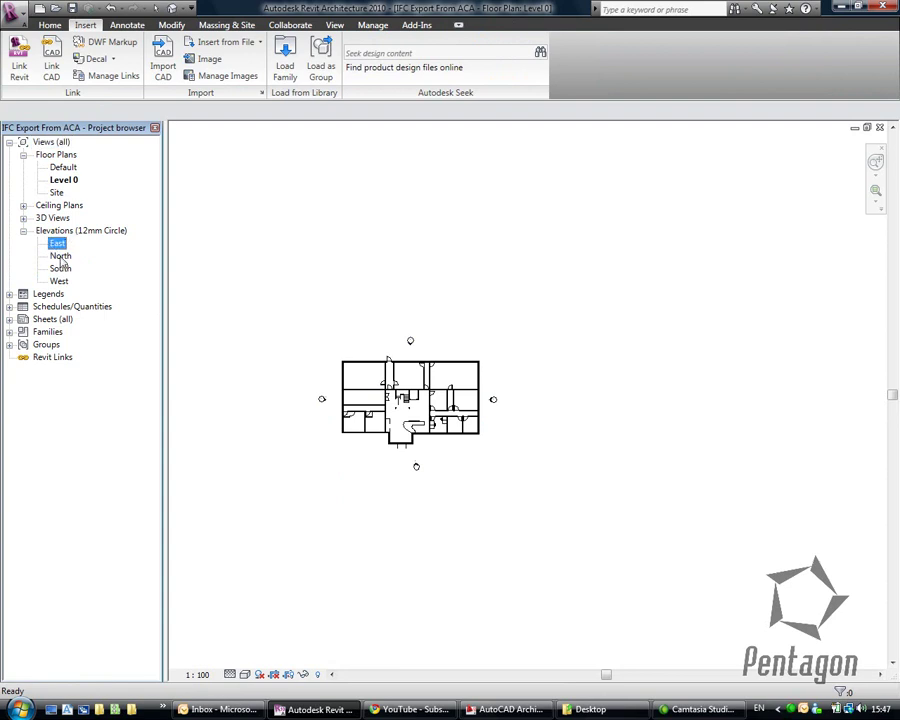
pyautogui.doubleClick(60, 256)
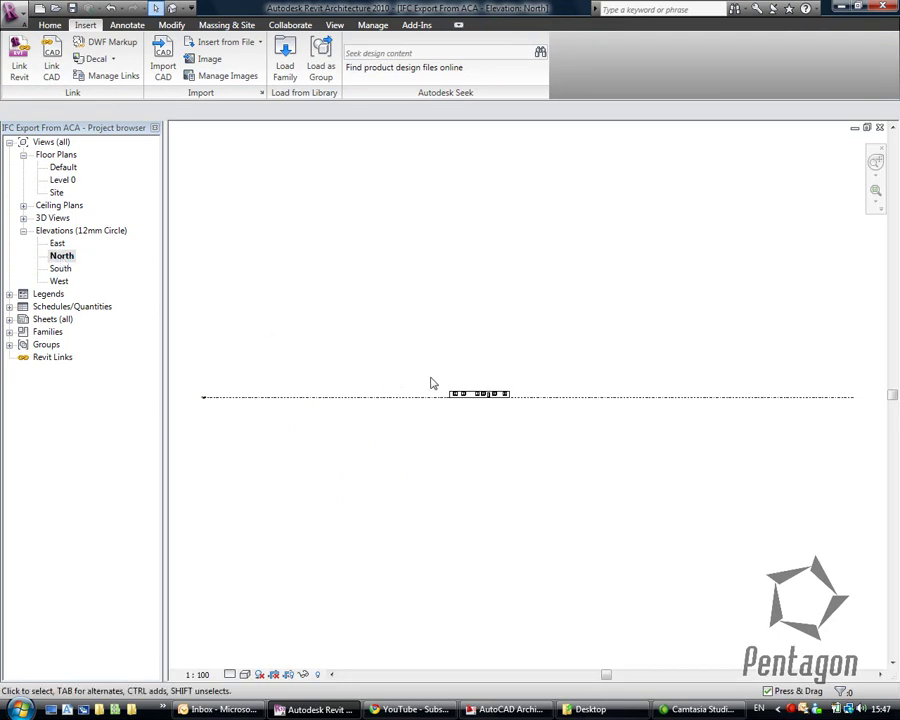
pyautogui.scroll(5, 484, 430)
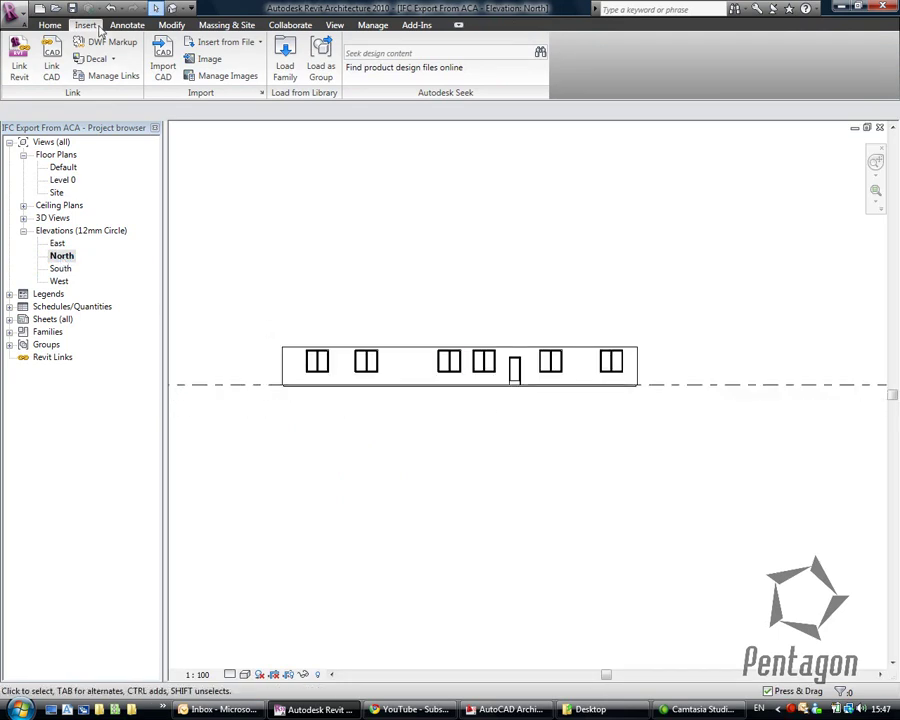
# Open the default 3D view and pan and orbit around the imported ground floor.
pyautogui.click(172, 10)
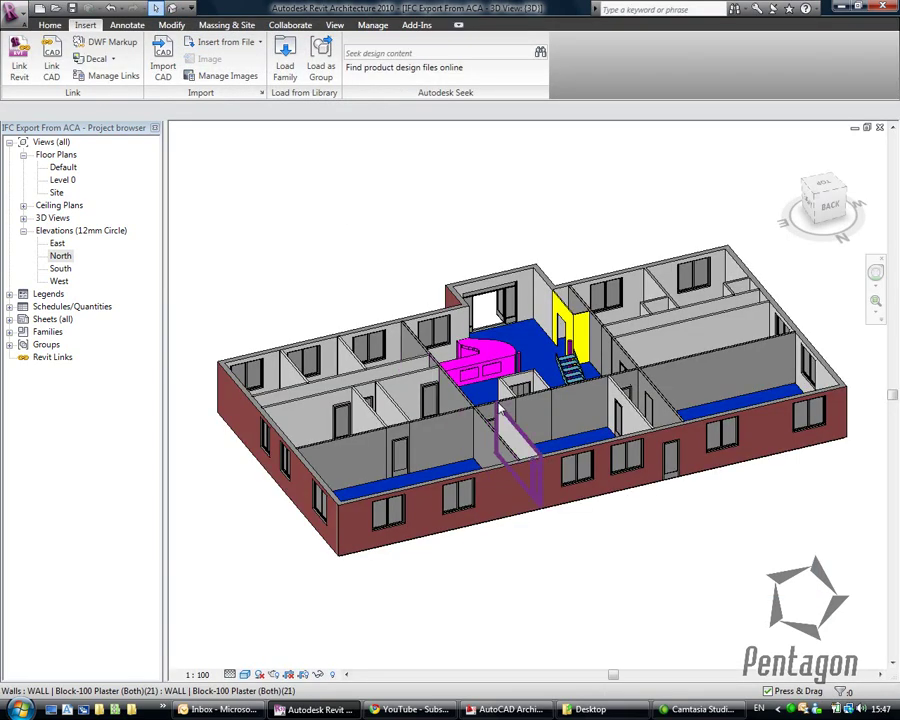
pyautogui.moveTo(405, 503); pyautogui.dragTo(601, 482, button='middle')
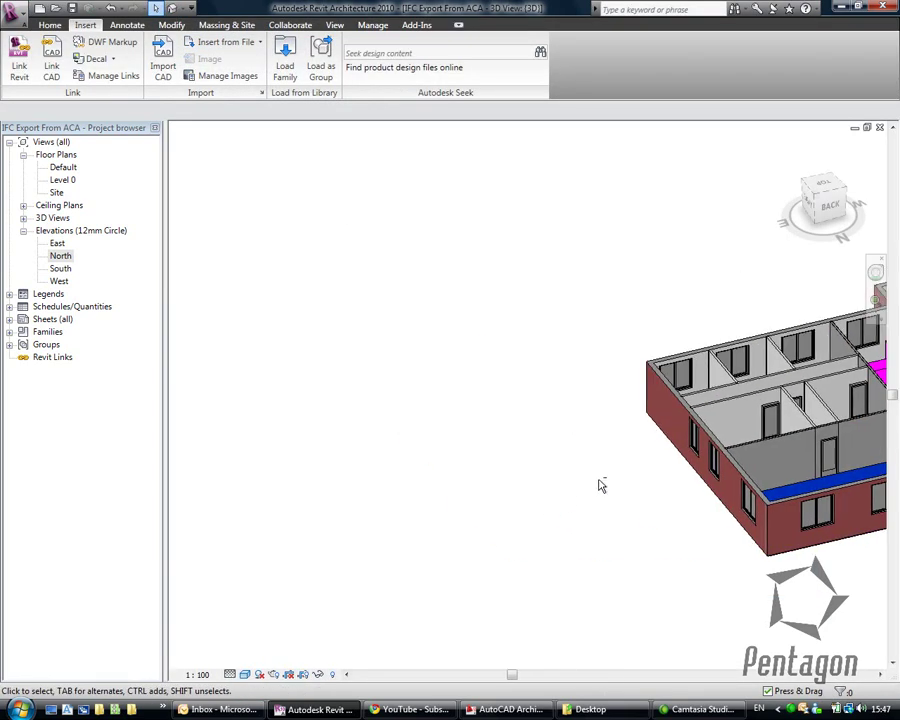
pyautogui.moveTo(731, 404); pyautogui.dragTo(140, 424, button='middle')
pyautogui.keyDown('shift'); pyautogui.moveTo(332, 300); pyautogui.dragTo(845, 500, button='middle'); pyautogui.keyUp('shift')
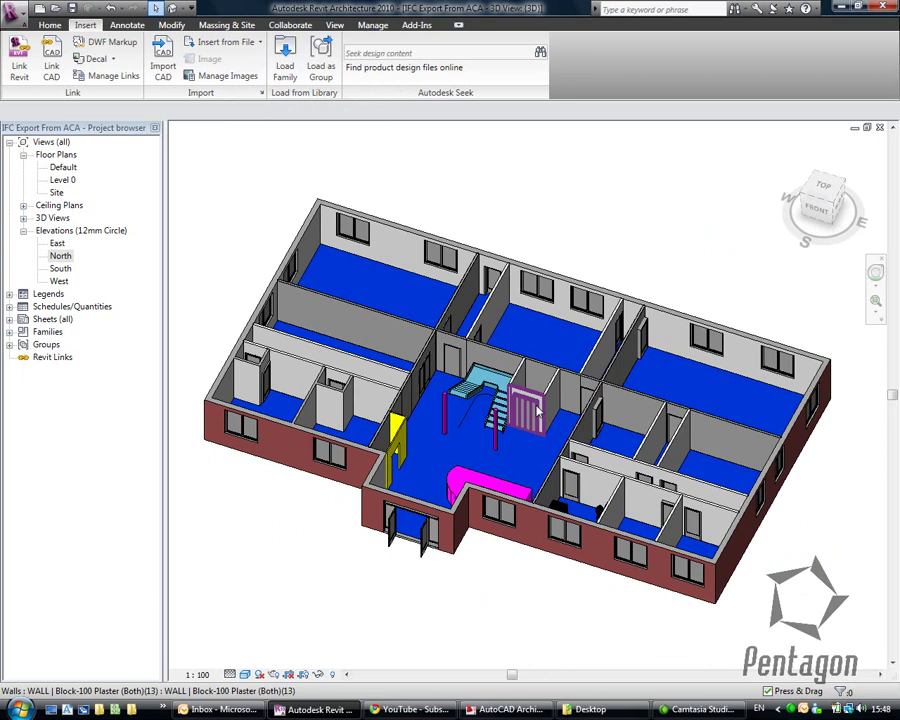
pyautogui.keyDown('shift'); pyautogui.moveTo(536, 595); pyautogui.dragTo(289, 605, button='middle'); pyautogui.keyUp('shift')
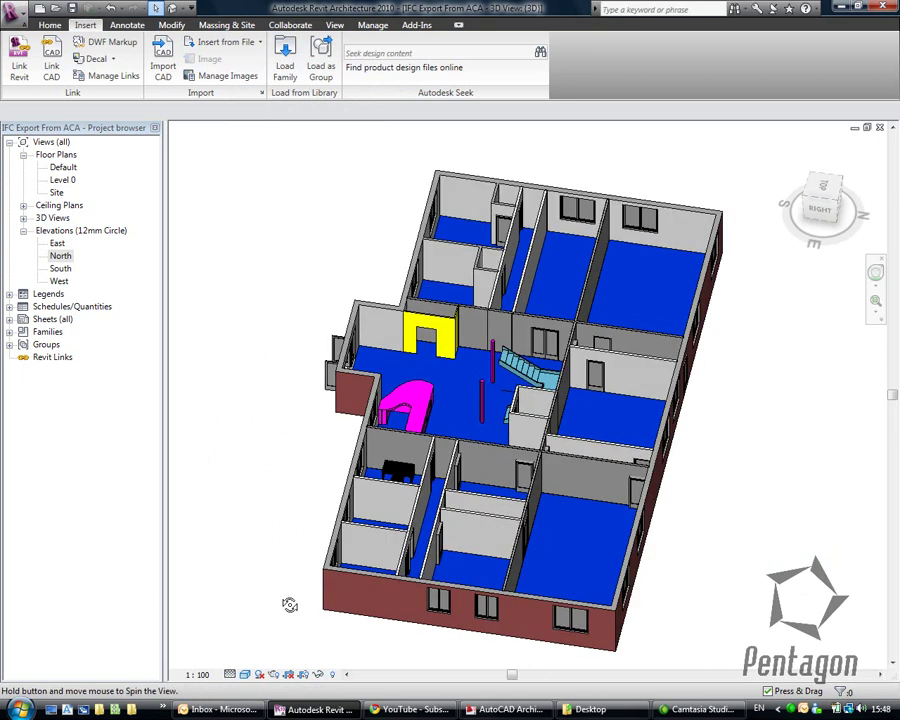
# Zoom and orbit to a steeper angle to inspect the rooms, stair and furniture.
pyautogui.scroll(4, 380, 510)
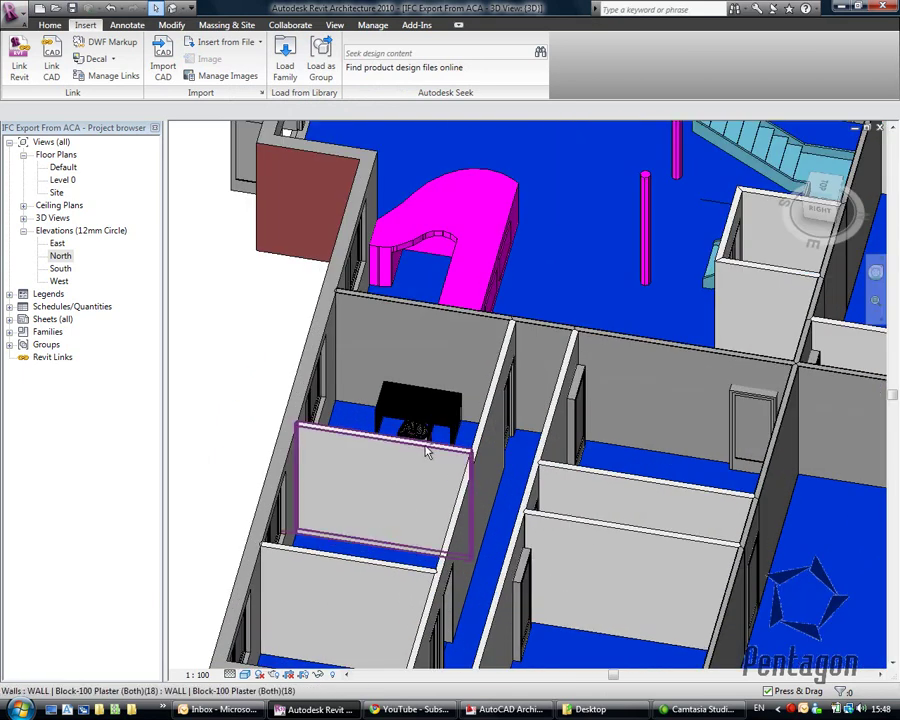
pyautogui.scroll(5, 427, 452)
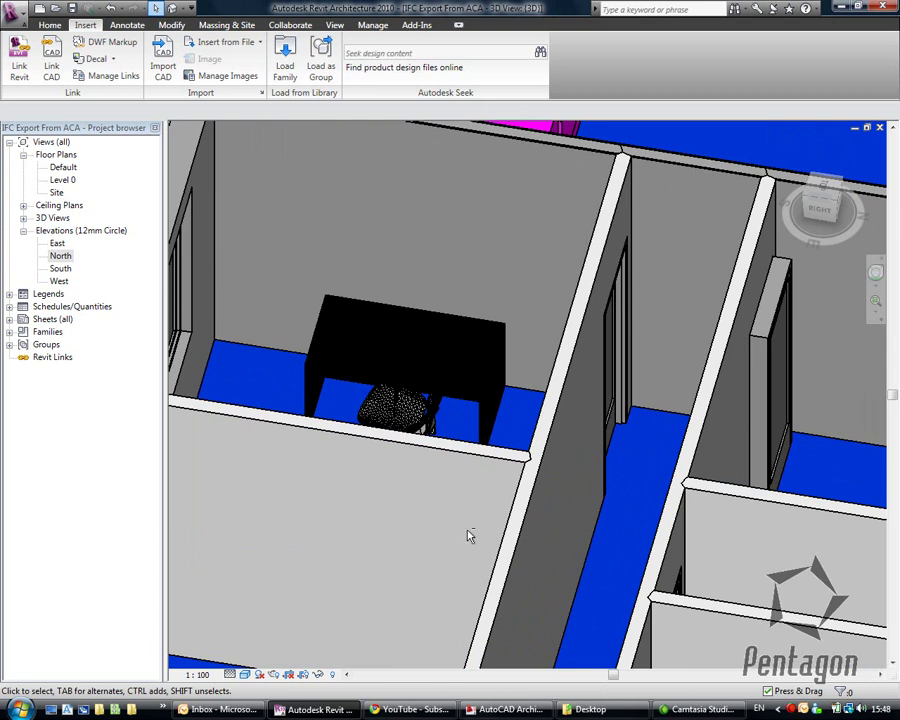
pyautogui.scroll(-2, 504, 539)
pyautogui.scroll(-3, 504, 539)
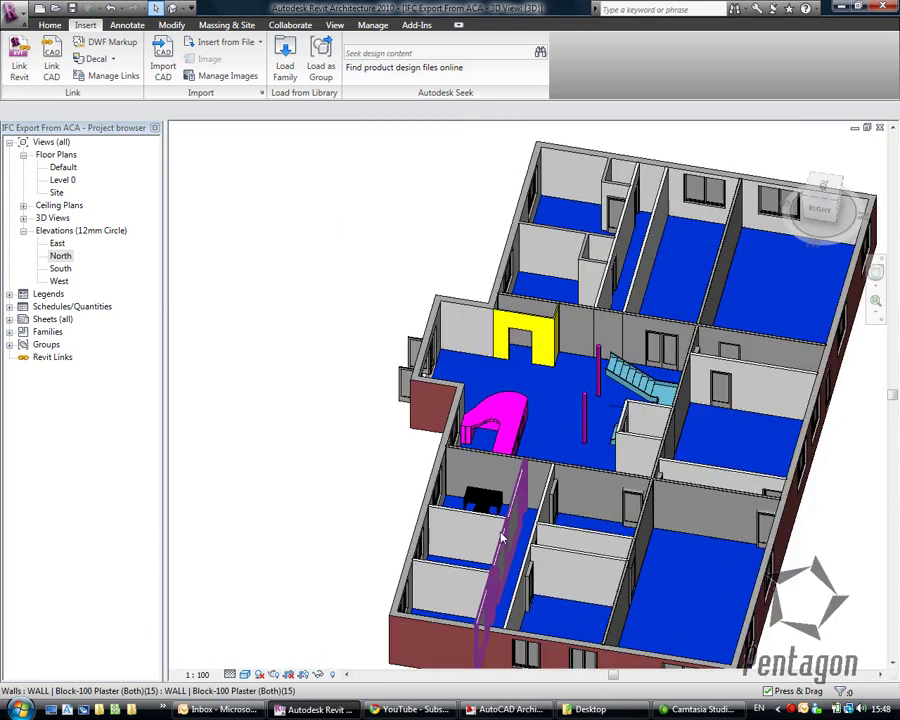
pyautogui.scroll(-2, 422, 531)
pyautogui.keyDown('shift'); pyautogui.moveTo(422, 531); pyautogui.dragTo(400, 462, button='middle'); pyautogui.keyUp('shift')
pyautogui.scroll(3, 373, 452)
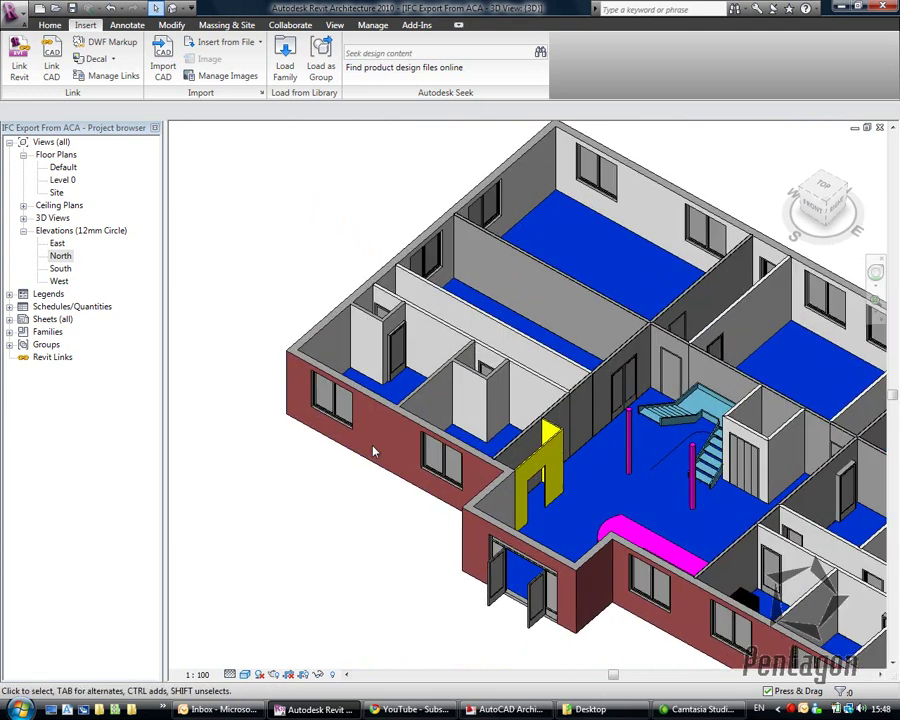
pyautogui.scroll(2, 373, 452)
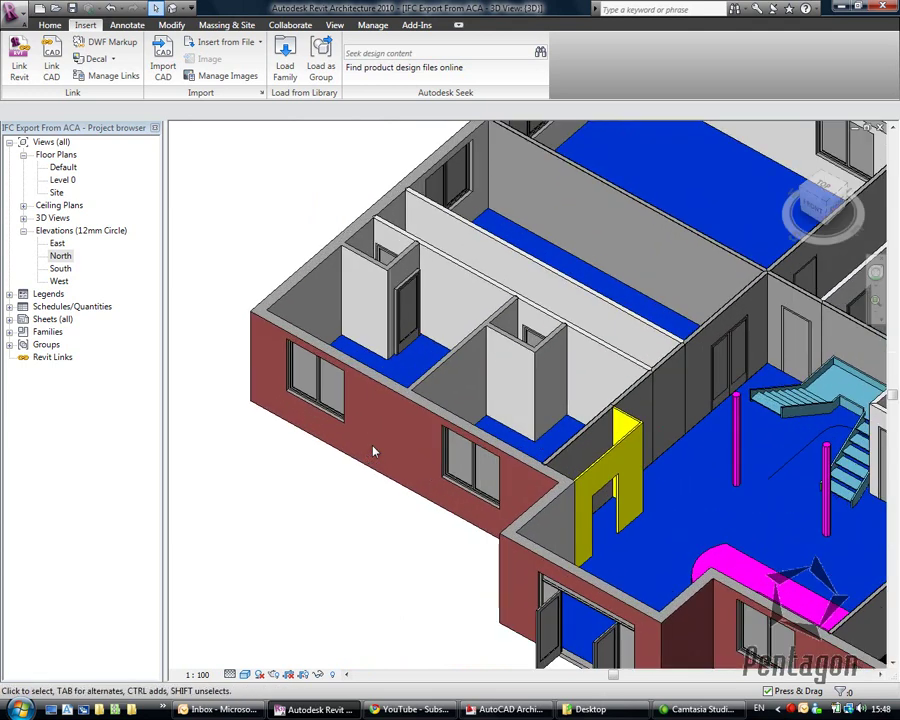
# Reposition the window at the brick wall's left end to 1200 mm along the wall.
pyautogui.click(376, 388)
pyautogui.moveTo(408, 392); pyautogui.dragTo(352, 508)
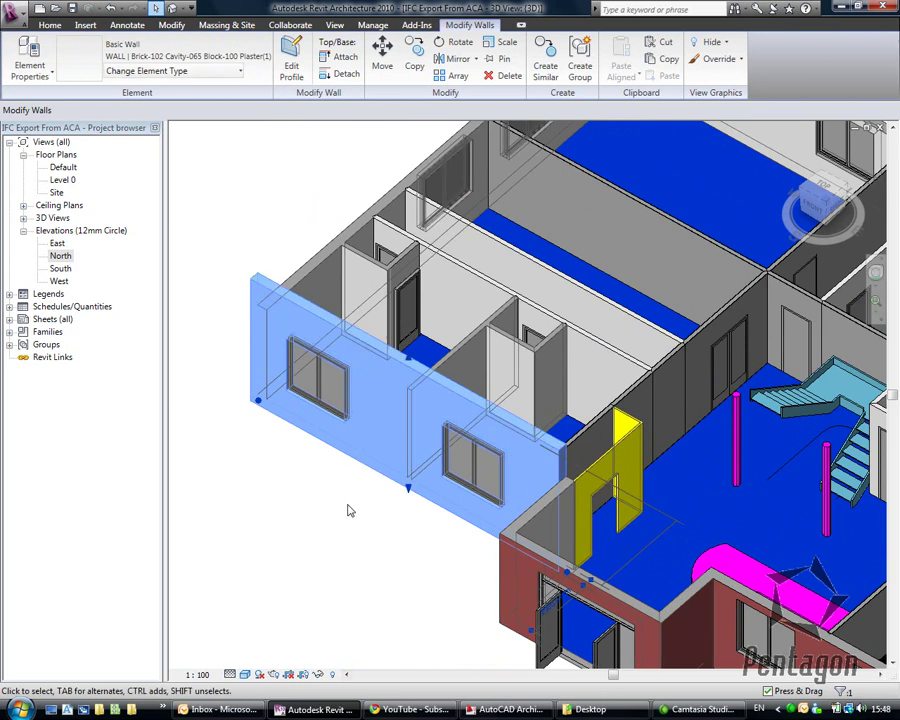
pyautogui.click(108, 8)
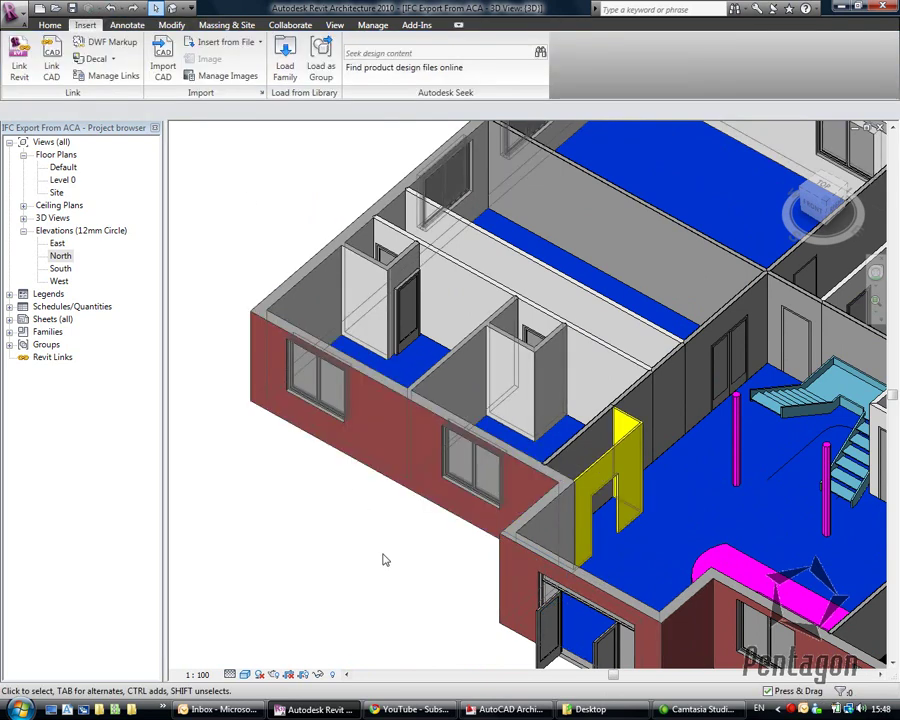
pyautogui.click(327, 414)
pyautogui.click(278, 402)
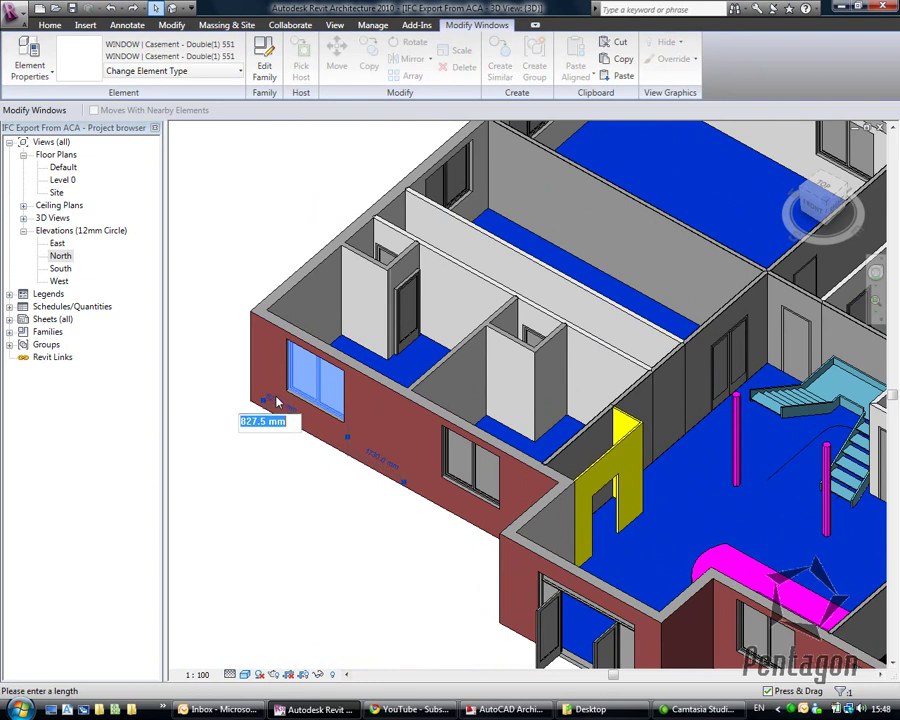
pyautogui.write('1200')
pyautogui.press('Return')
pyautogui.click(290, 496)
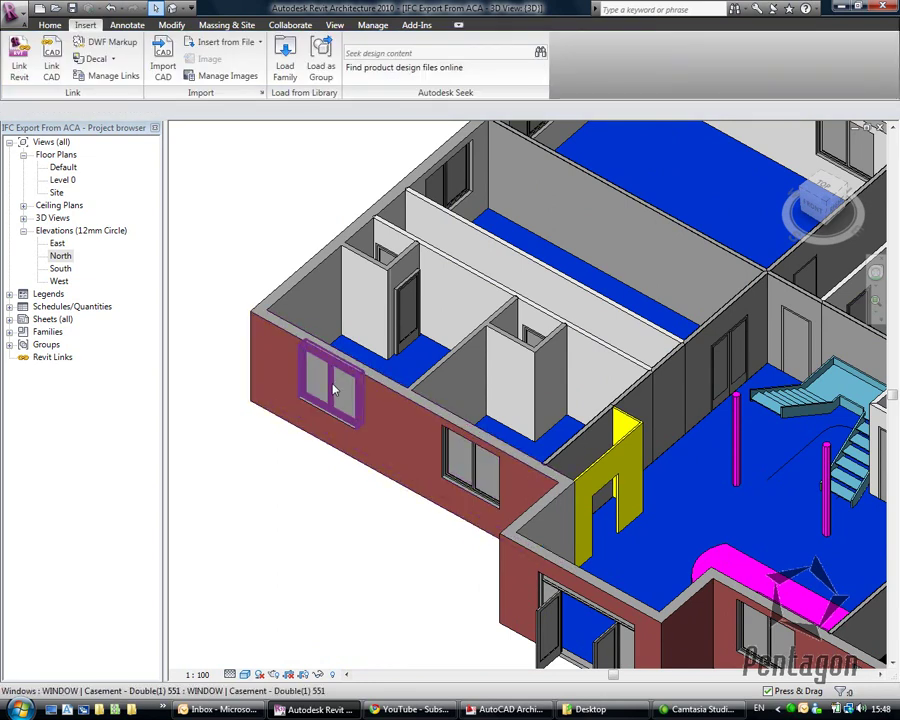
# Change that window to the 630 x 1200mm Deep type.
pyautogui.click(335, 390)
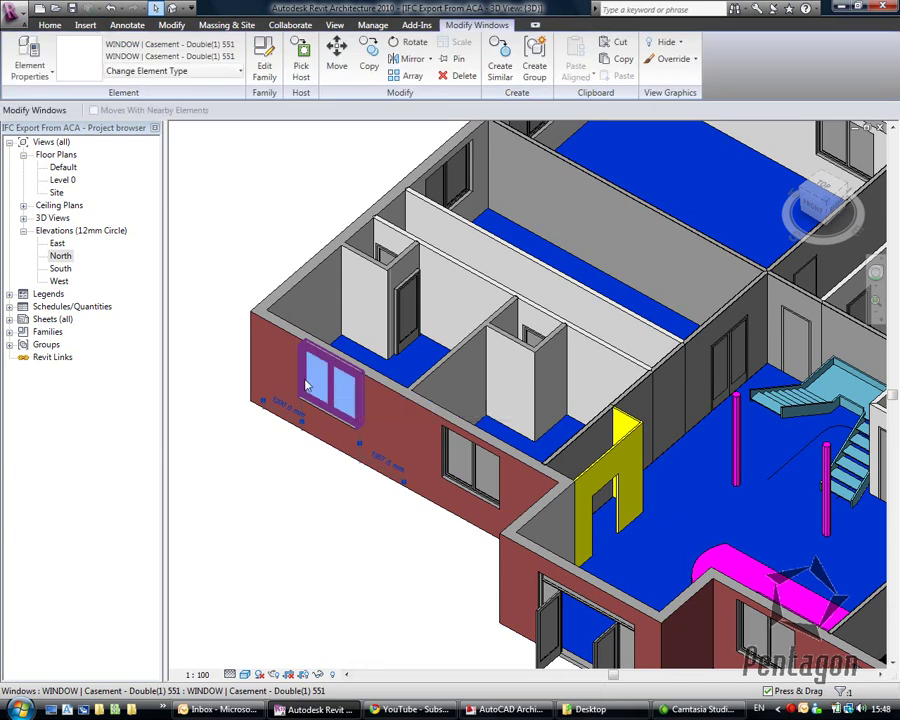
pyautogui.click(190, 76)
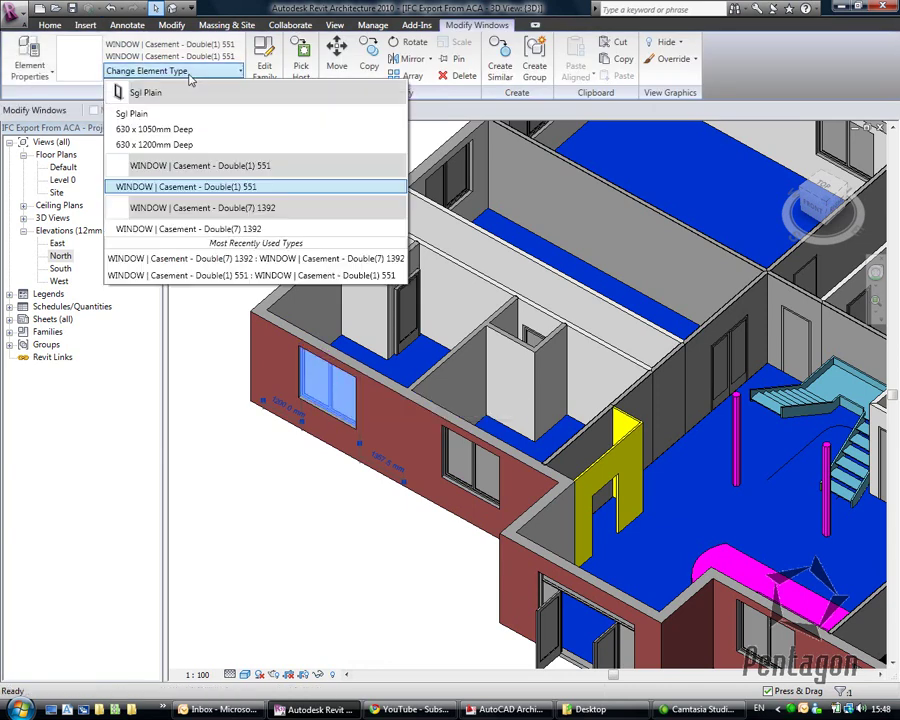
pyautogui.click(185, 146)
pyautogui.click(312, 560)
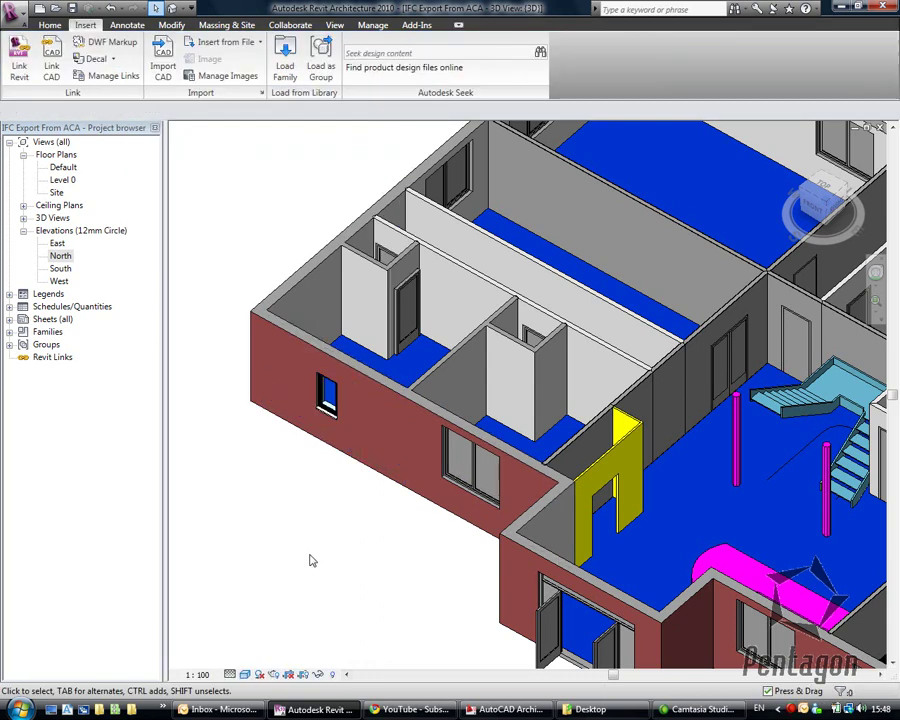
pyautogui.scroll(-5, 592, 414)
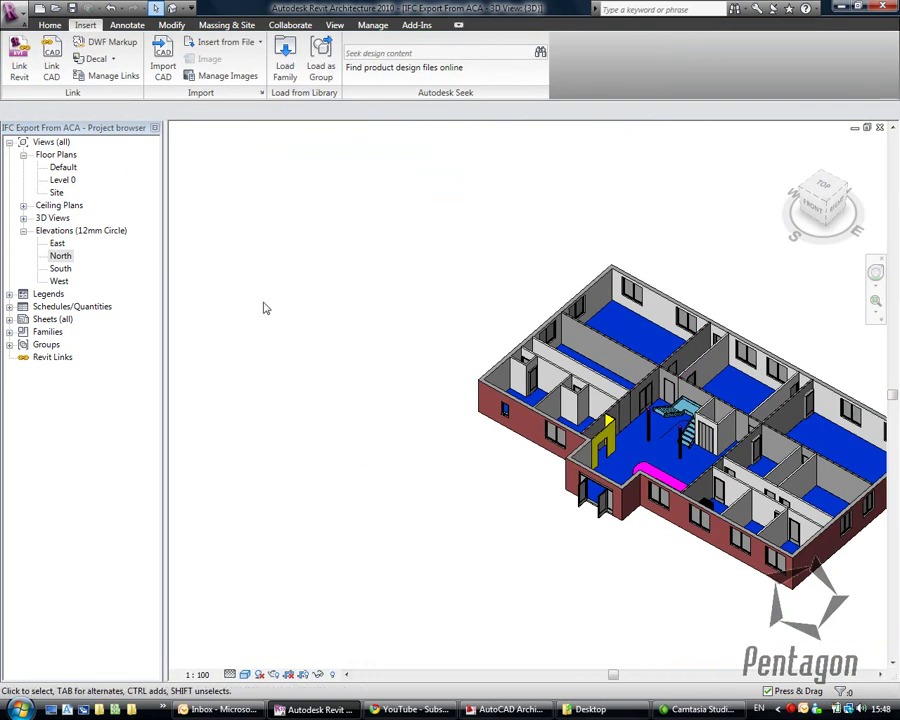
pyautogui.doubleClick(62, 180)
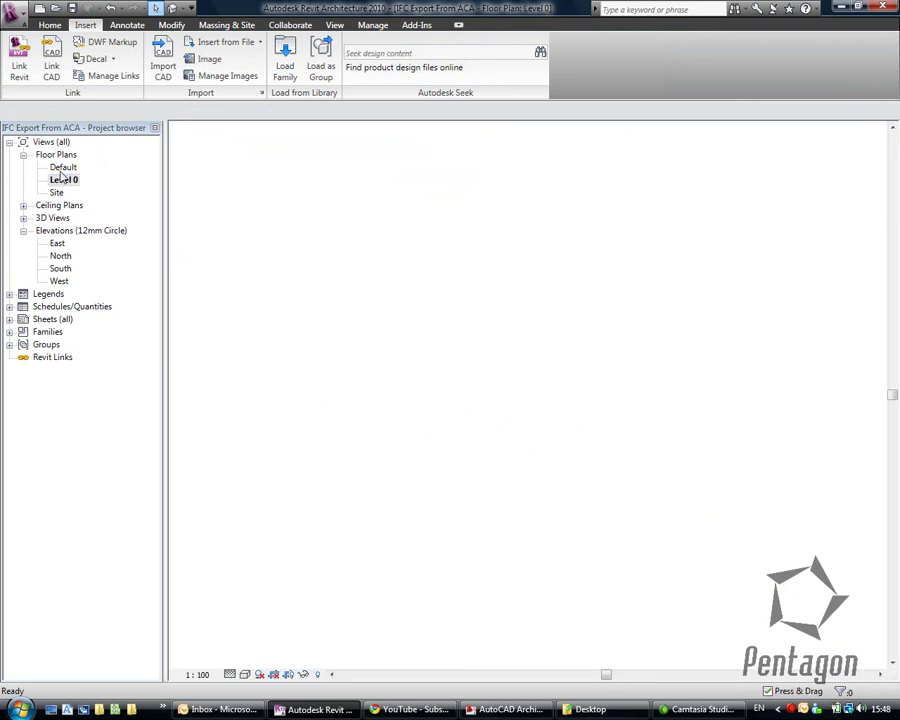
pyautogui.scroll(5, 390, 430)
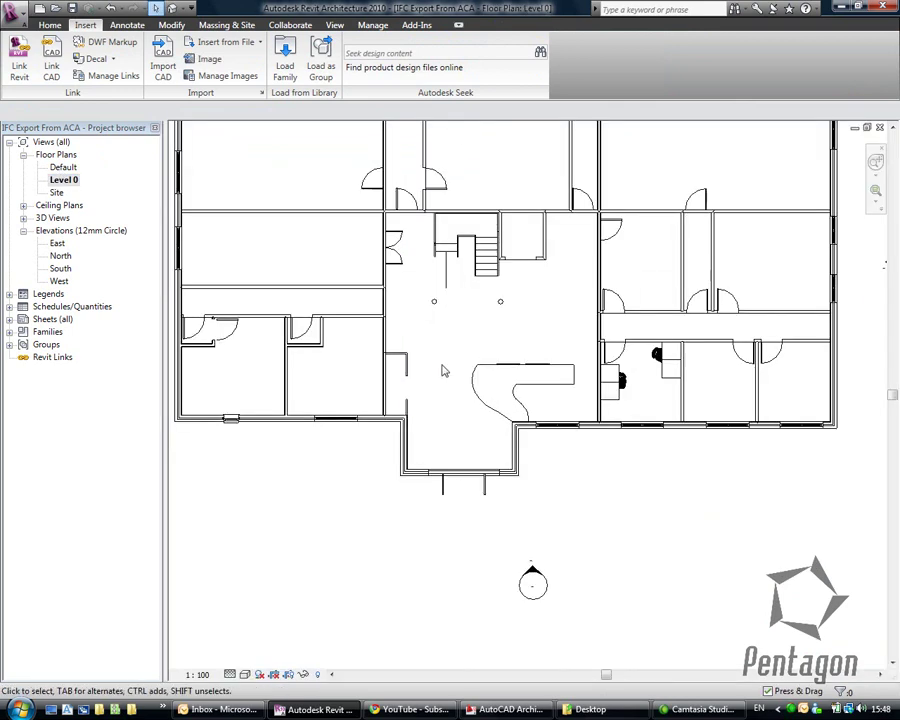
pyautogui.scroll(1, 445, 280)
pyautogui.click(192, 9)
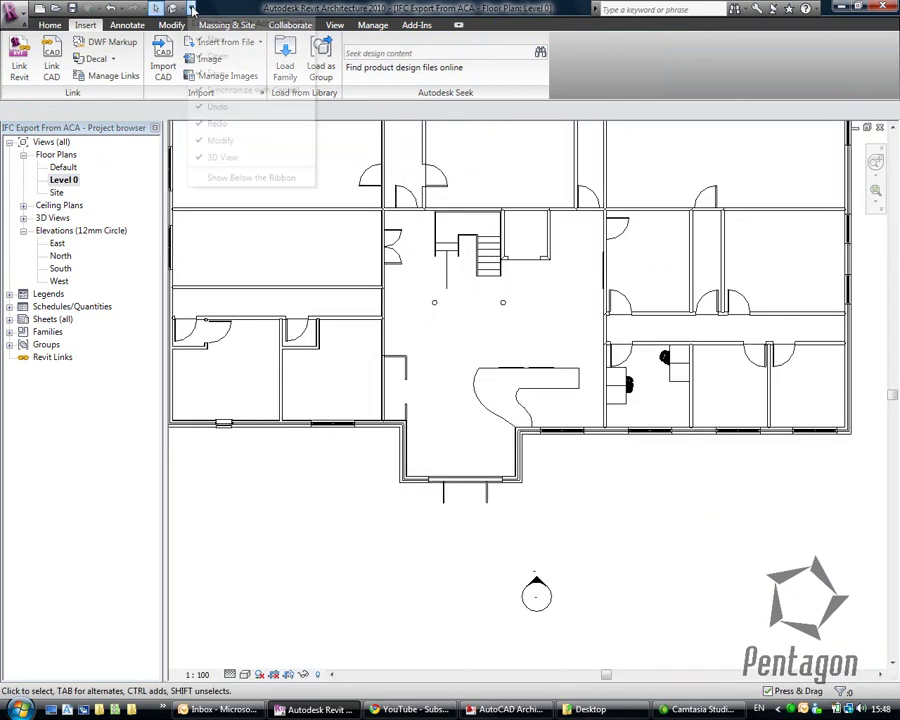
pyautogui.click(180, 9)
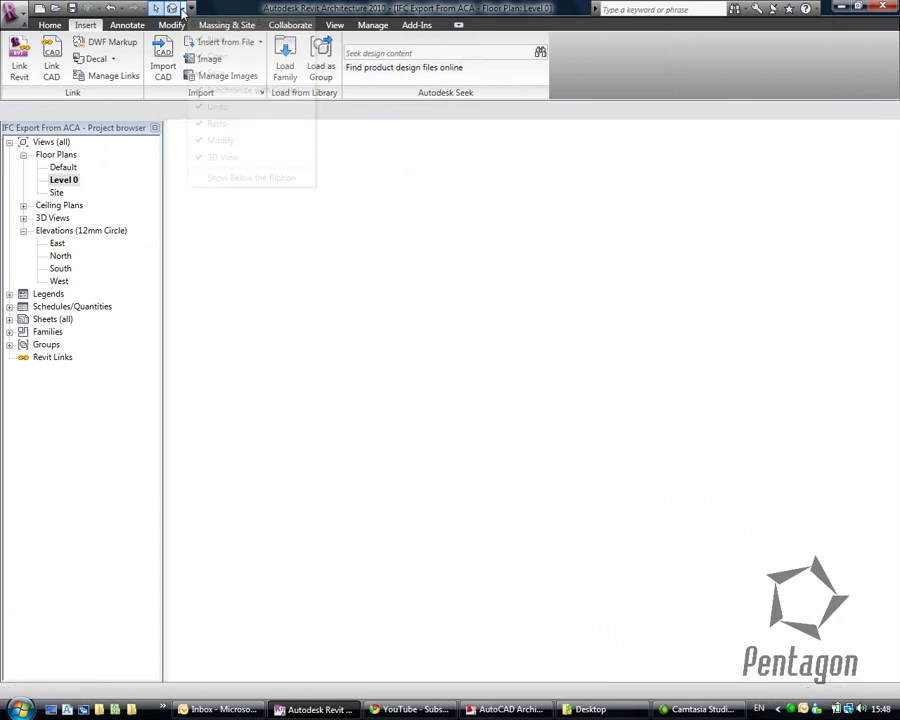
pyautogui.moveTo(593, 328); pyautogui.dragTo(338, 342, button='middle')
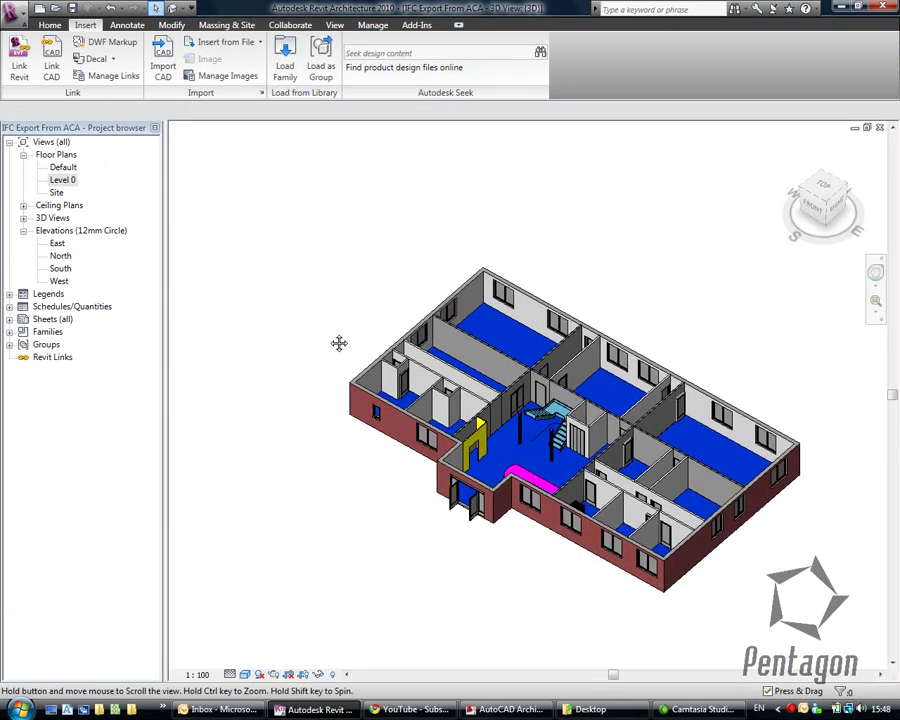
pyautogui.scroll(3, 435, 473)
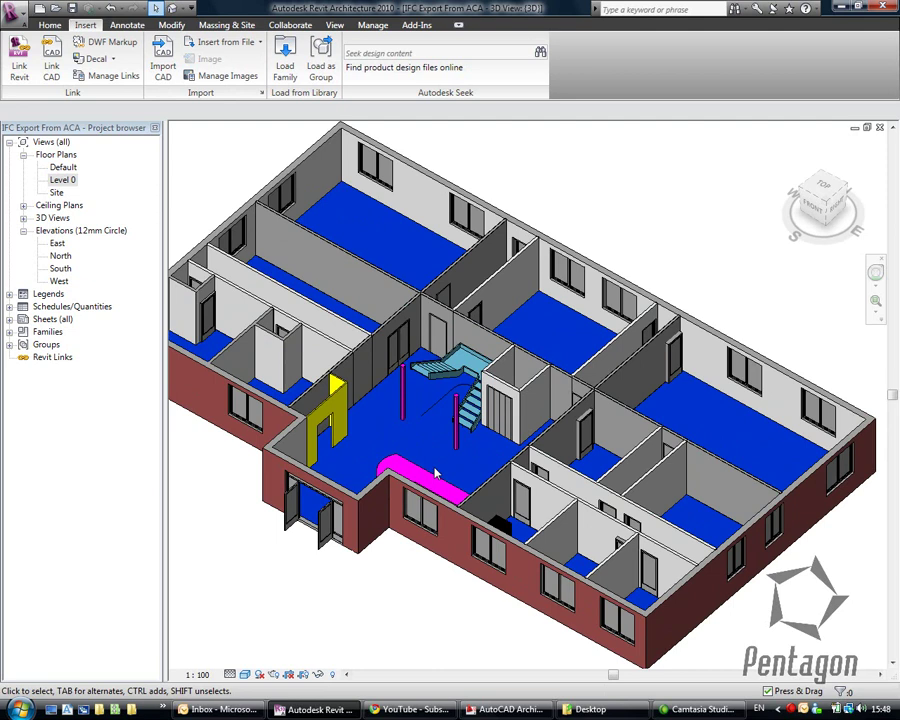
pyautogui.scroll(3, 419, 408)
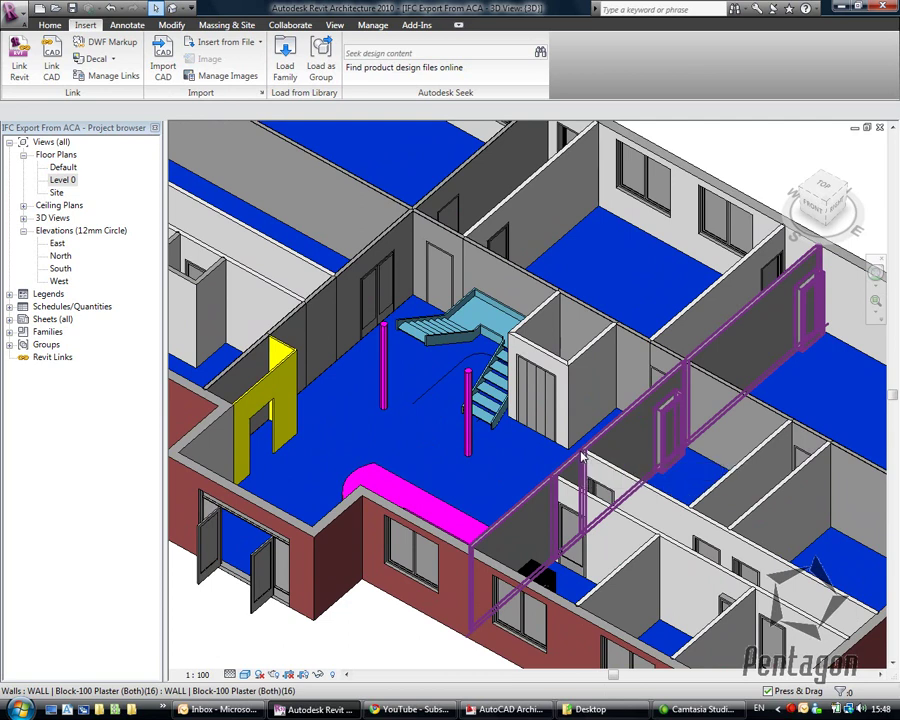
pyautogui.scroll(-1, 585, 456)
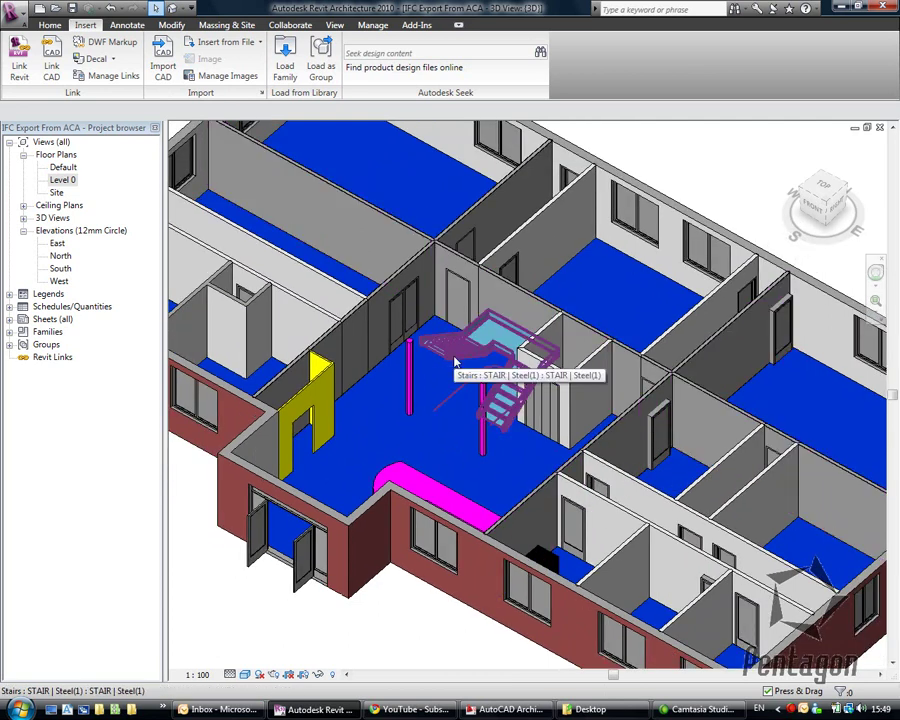
pyautogui.scroll(-4, 456, 366)
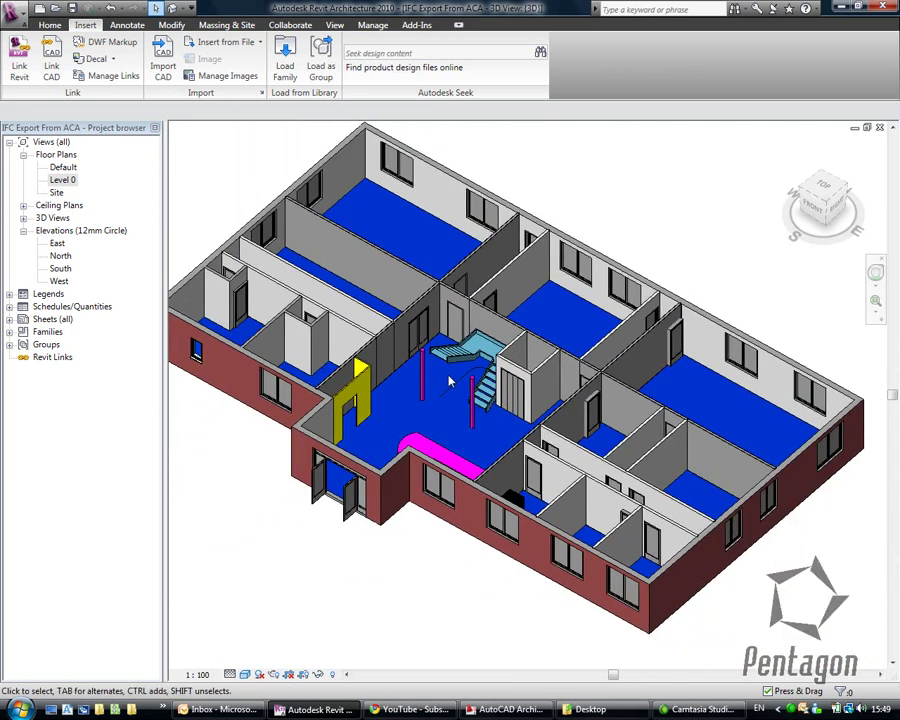